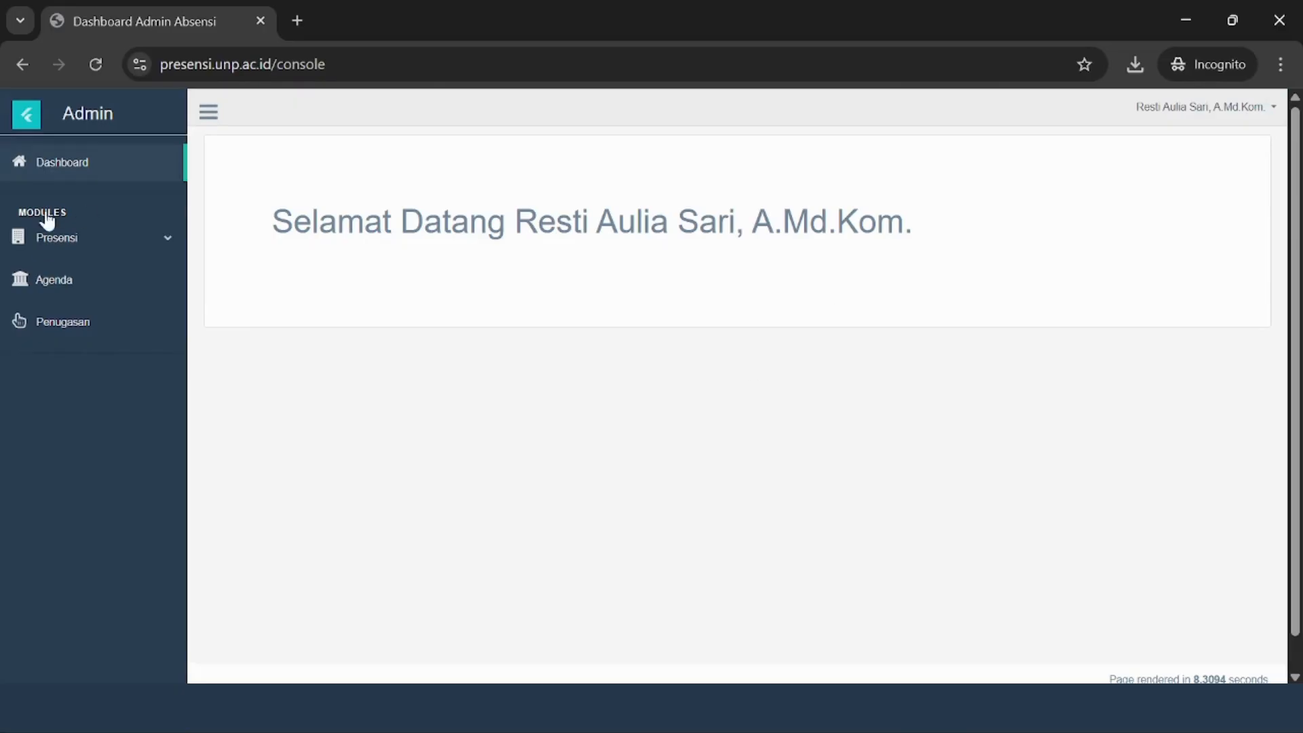
- Open the Hari Libur list under Presensi and create a holiday dated 25/12/2025
{"action": "left_click", "coordinate": [55, 239]}
{"action": "left_click", "coordinate": [60, 279]}
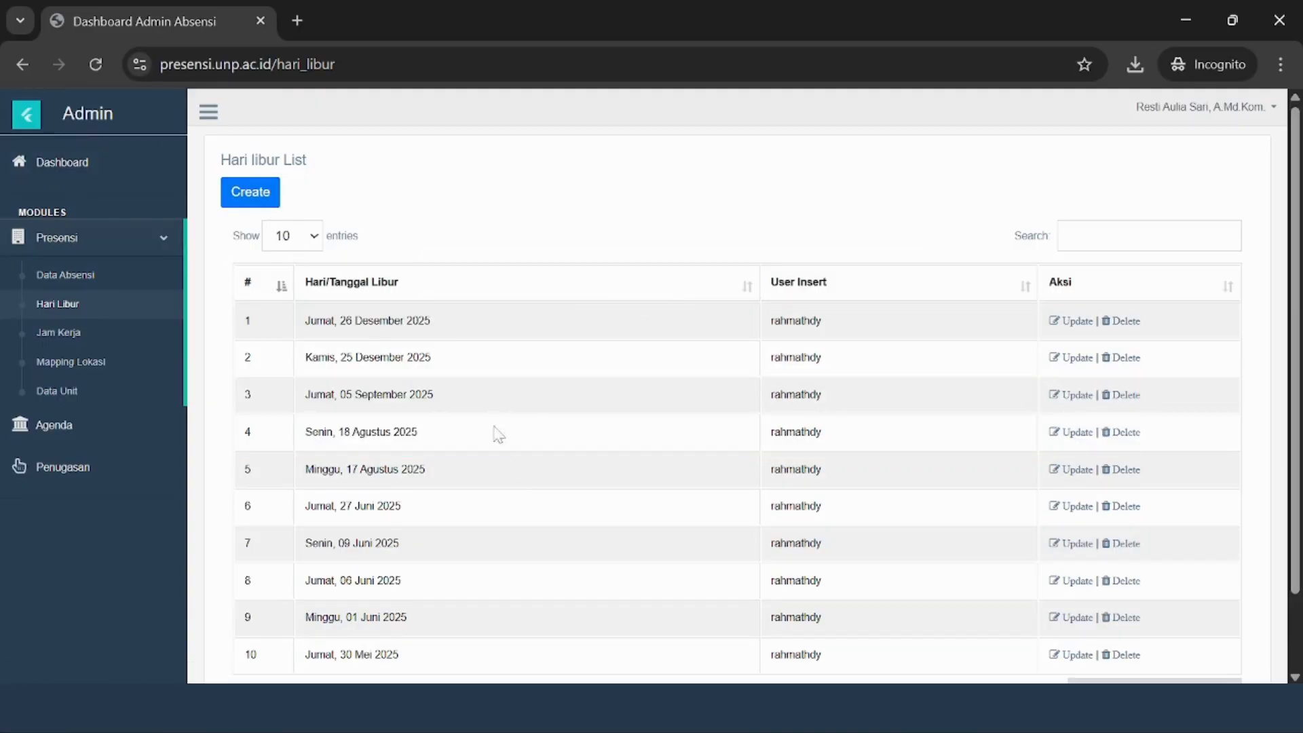
{"action": "left_click", "coordinate": [244, 196]}
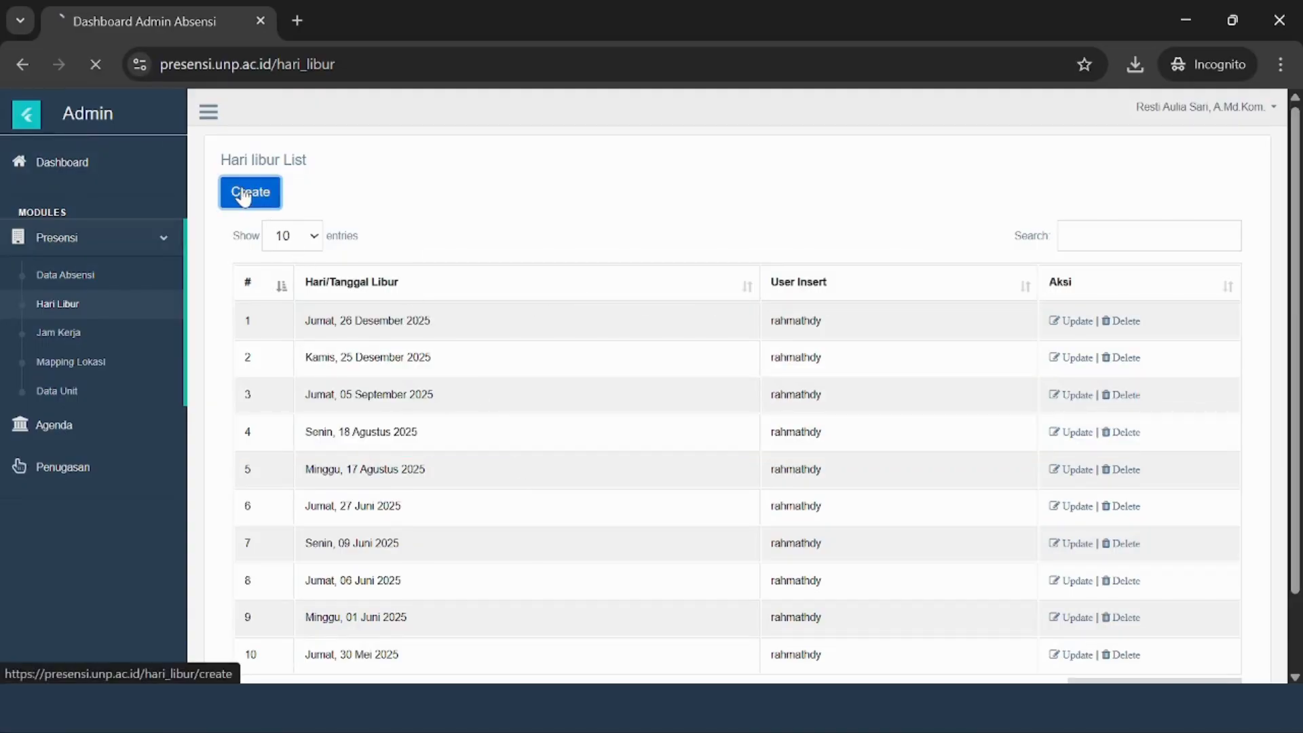
{"action": "left_click", "coordinate": [368, 215]}
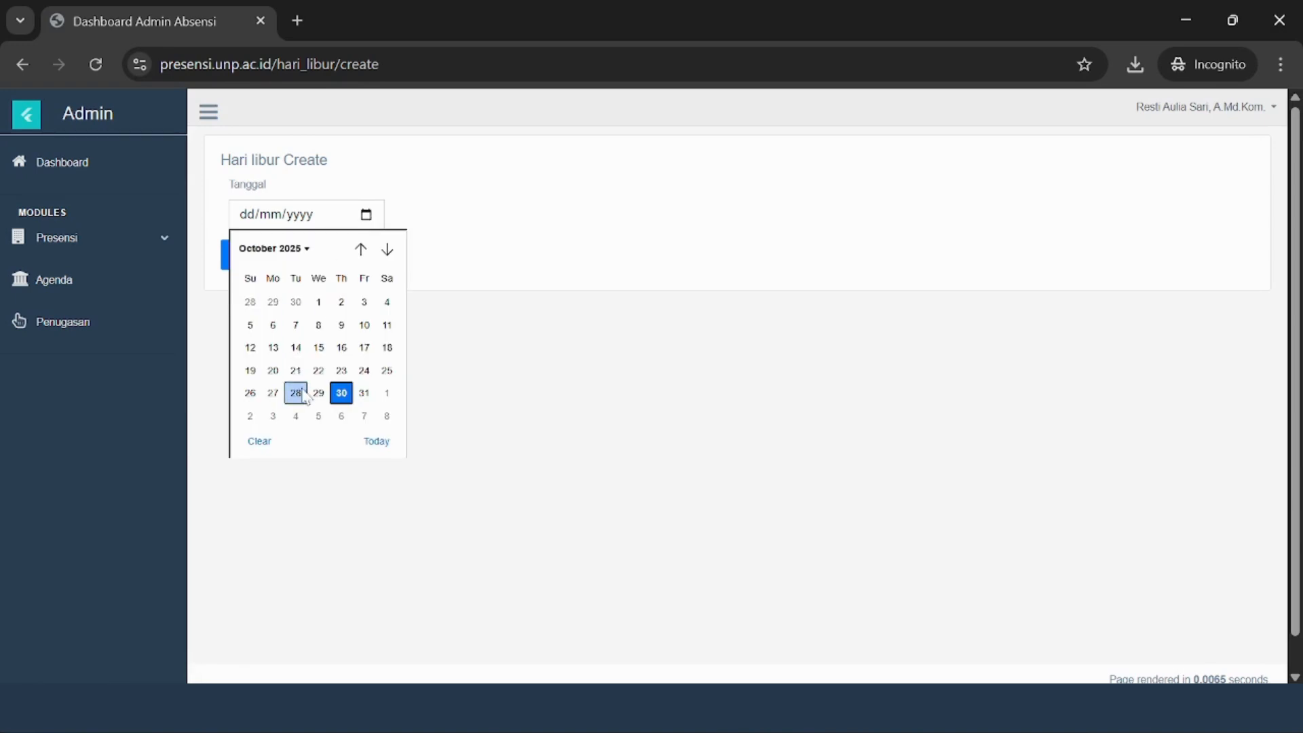
{"action": "left_click", "coordinate": [296, 393]}
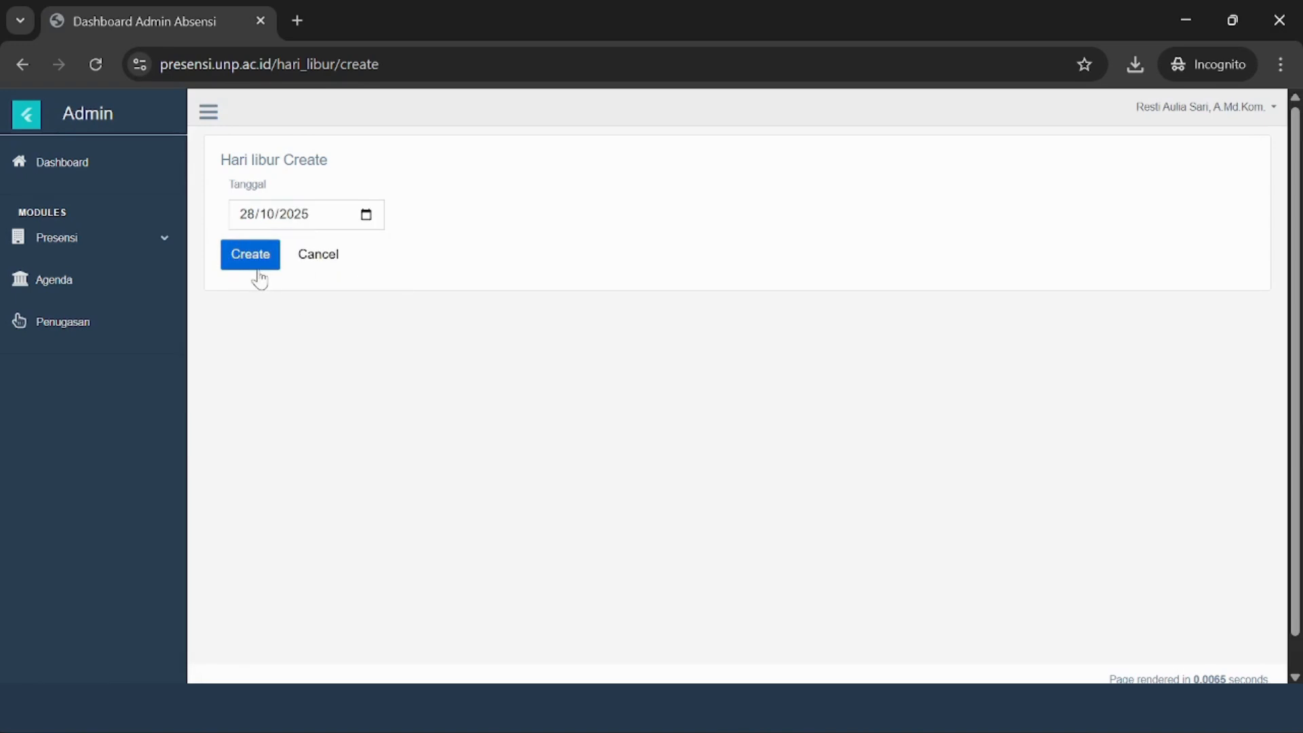
{"action": "left_click", "coordinate": [367, 216]}
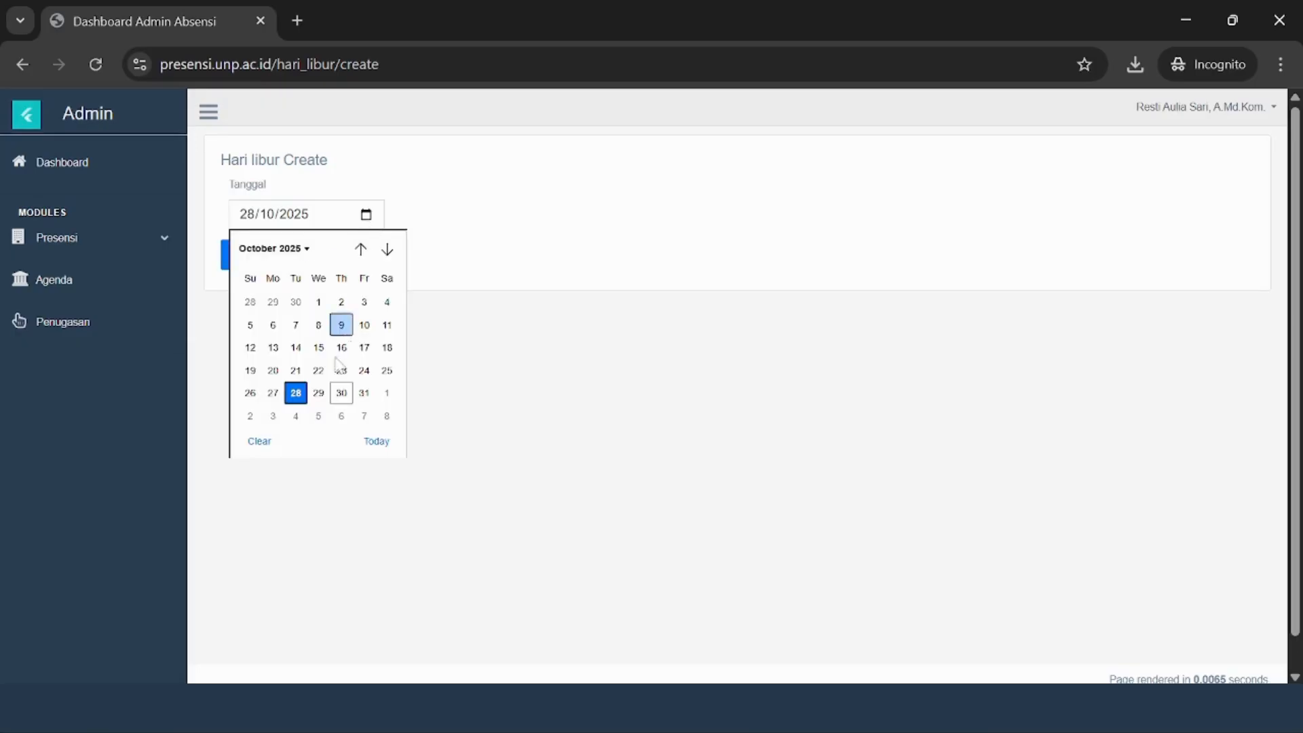
{"action": "left_click", "coordinate": [387, 250]}
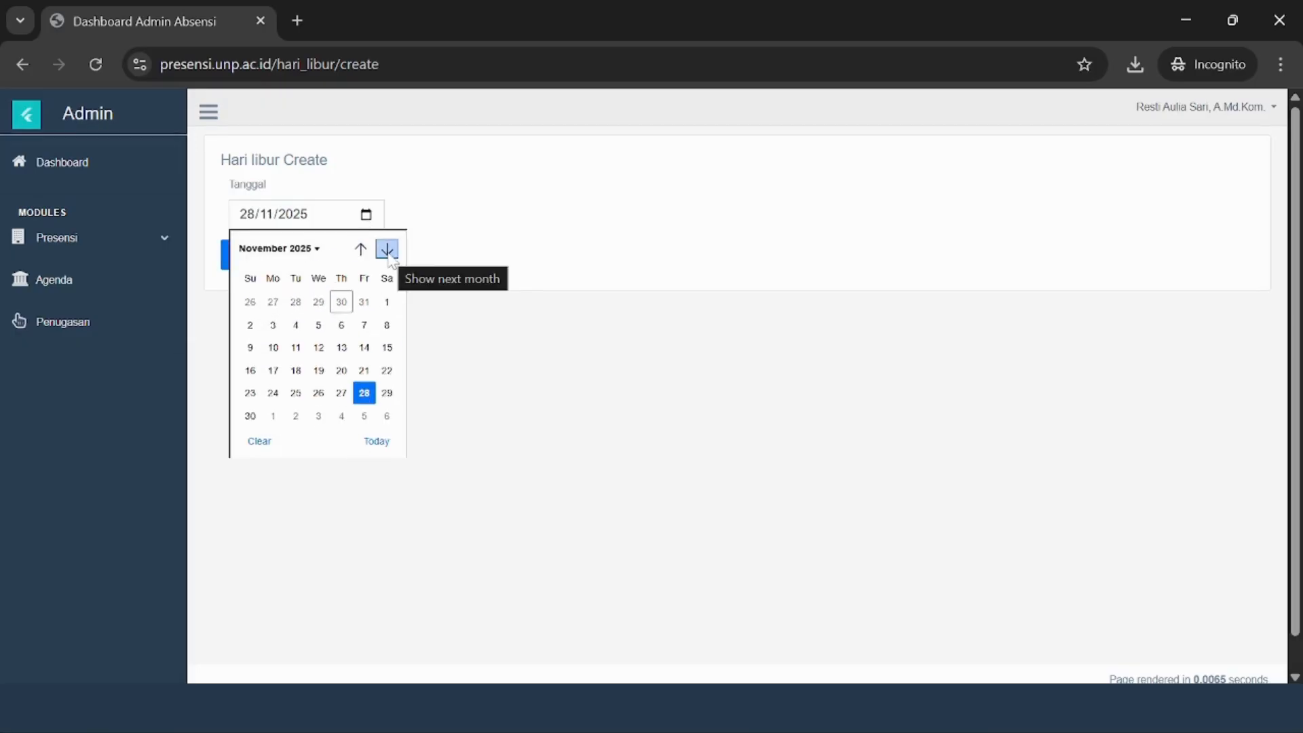
{"action": "left_click", "coordinate": [387, 250]}
{"action": "left_click", "coordinate": [342, 370]}
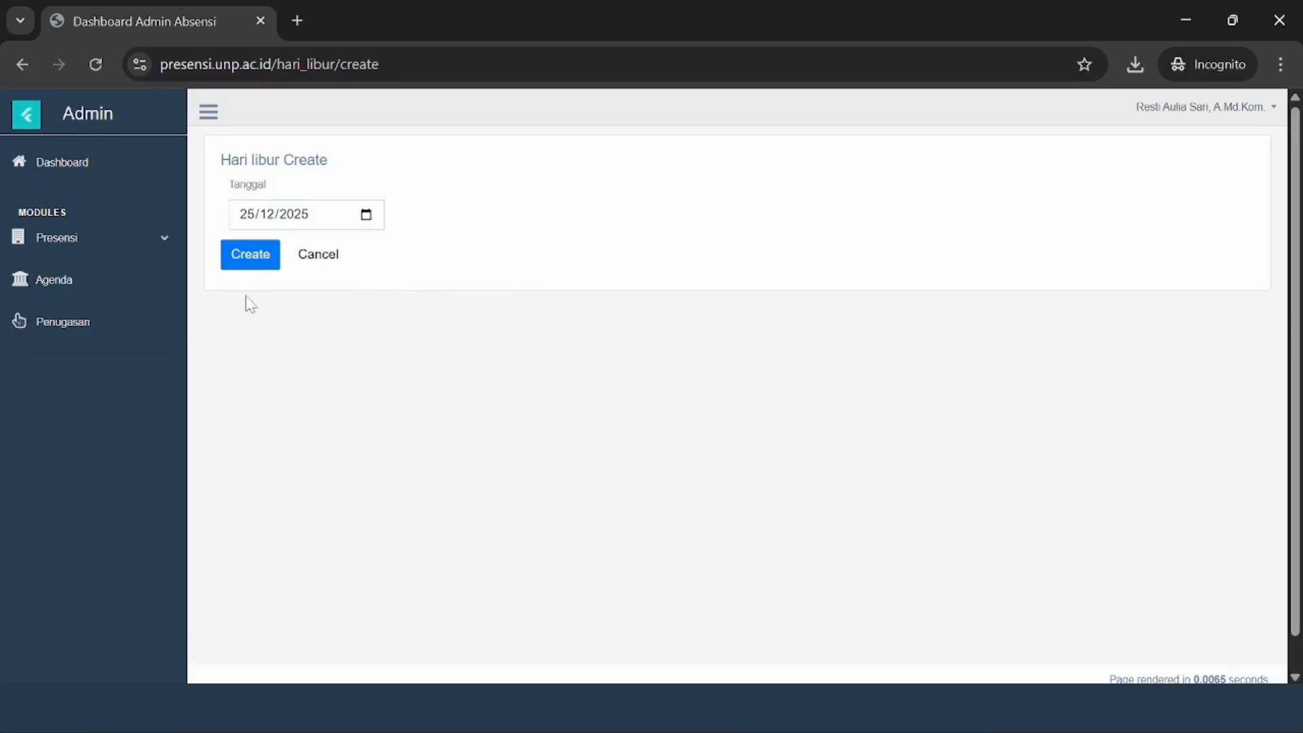
{"action": "left_click", "coordinate": [251, 254]}
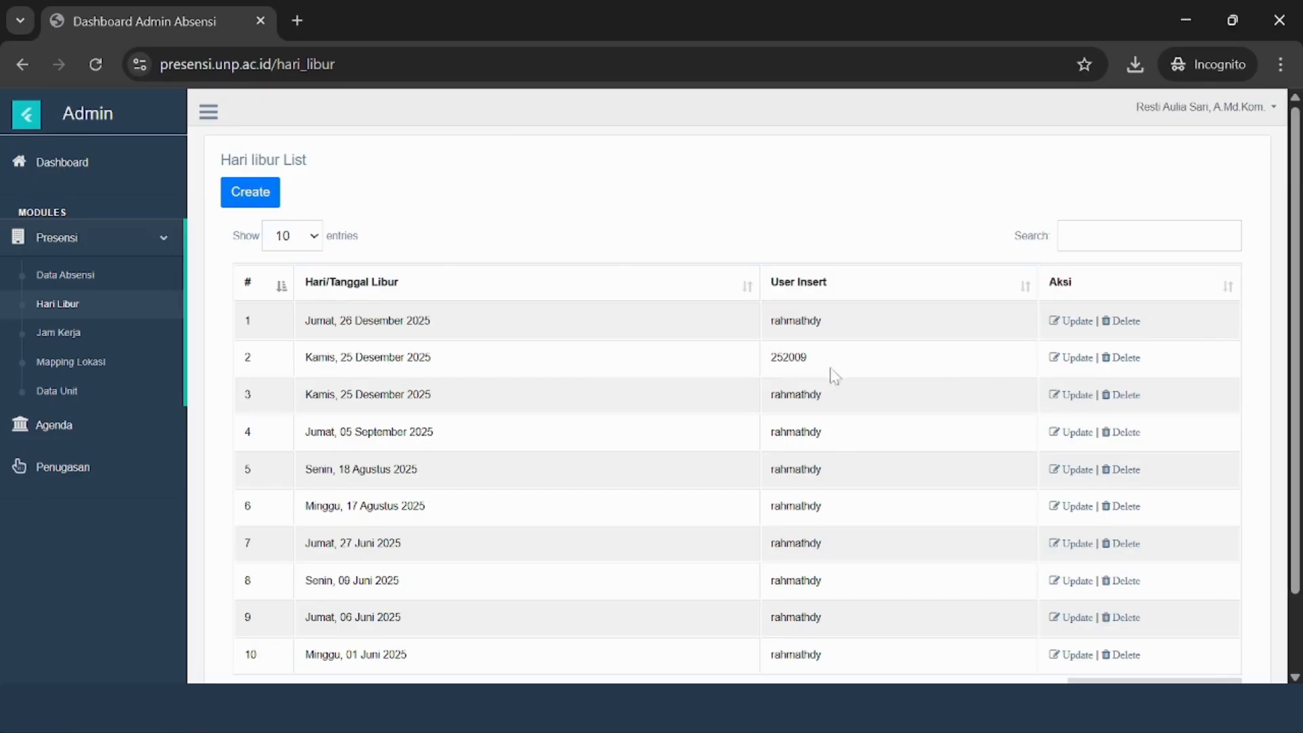
- Update the date of the newly added 25 December holiday to 26/12/2025, and delete that entry
{"action": "left_click", "coordinate": [1076, 358]}
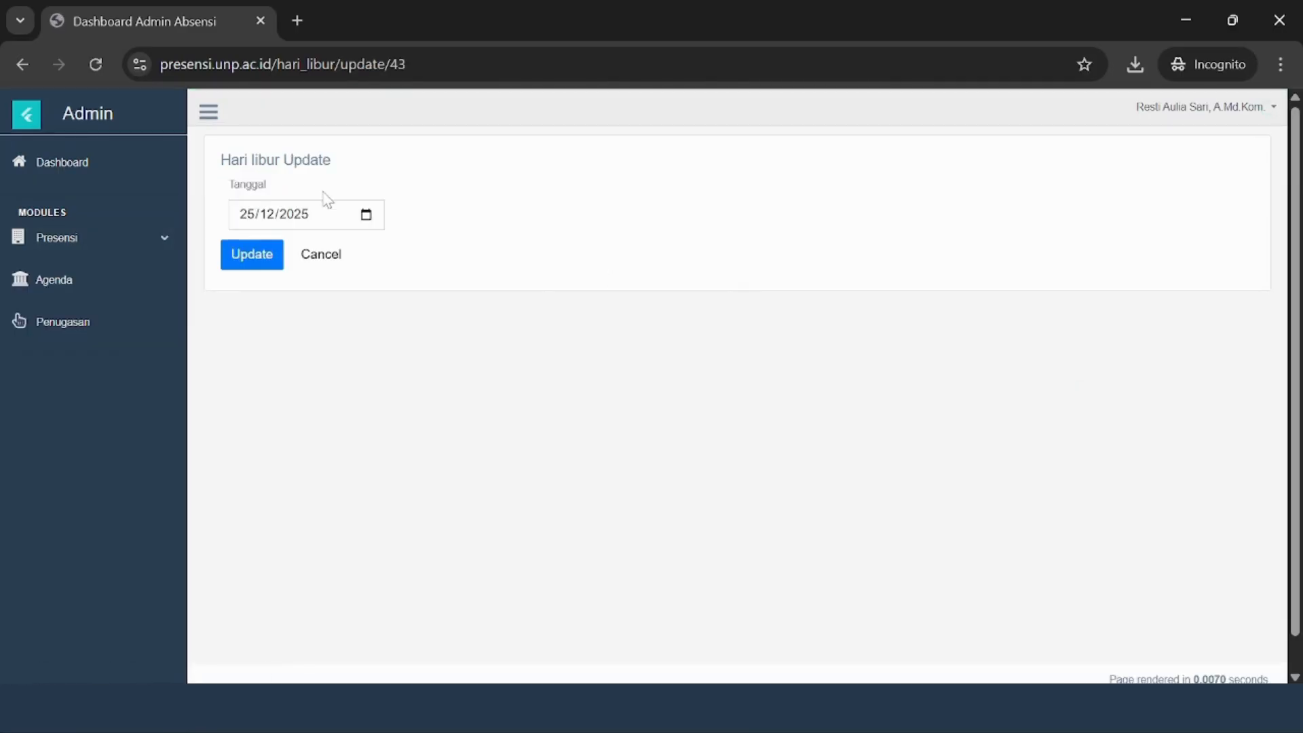
{"action": "left_click", "coordinate": [366, 215]}
{"action": "left_click", "coordinate": [367, 374]}
{"action": "left_click", "coordinate": [253, 256]}
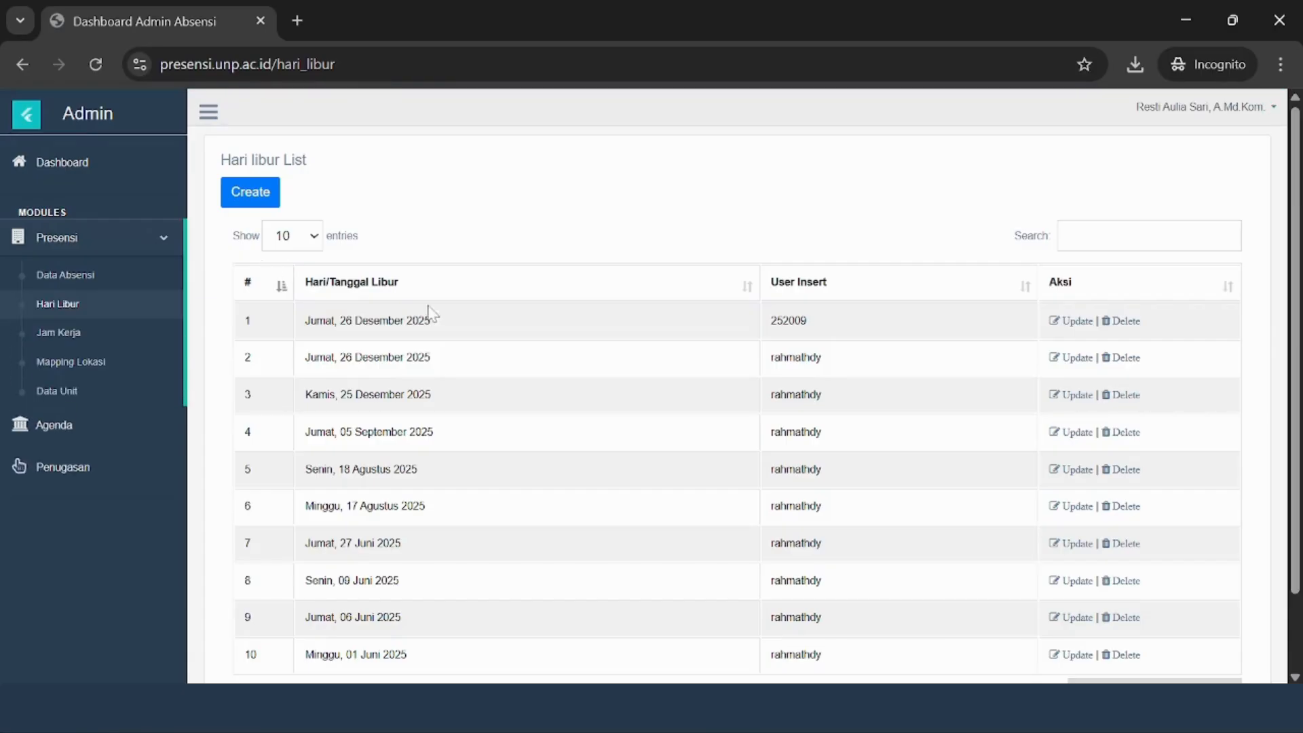
{"action": "left_click", "coordinate": [1120, 324]}
{"action": "left_click", "coordinate": [747, 200]}
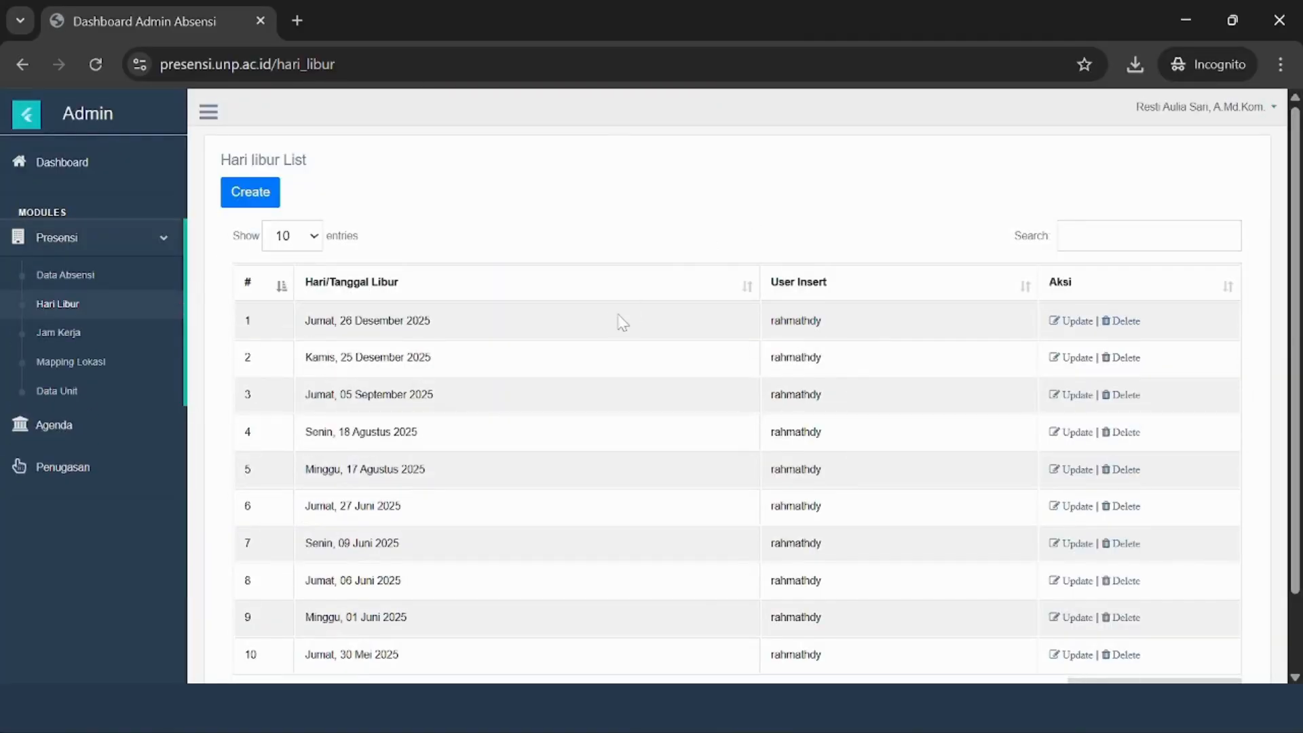
- Start a new Jam Kerja entry with Jam Masuk 07:30, Jam Pulang 16:30 and a tolerance of 30 minutes
{"action": "left_click", "coordinate": [76, 331]}
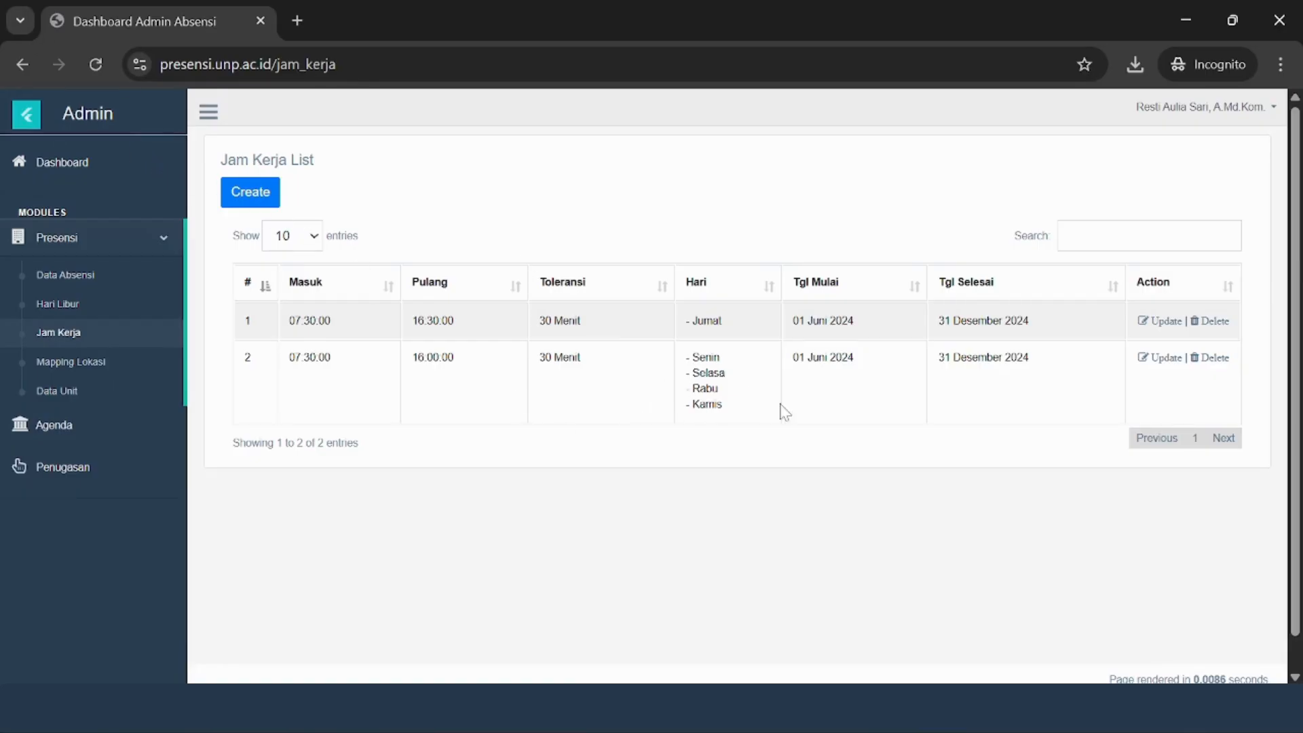
{"action": "left_click", "coordinate": [250, 192]}
{"action": "left_click", "coordinate": [288, 232]}
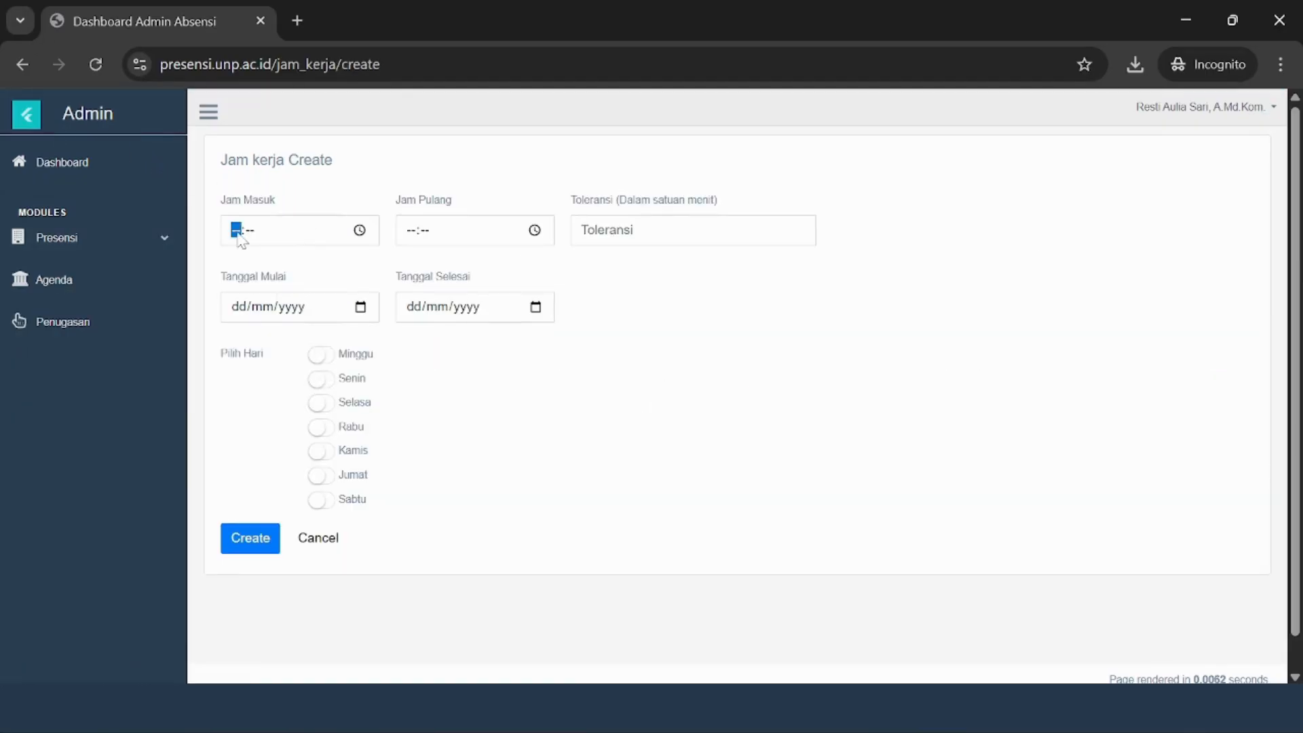
{"action": "type", "text": "07:30"}
{"action": "left_click", "coordinate": [412, 231]}
{"action": "type", "text": "16:30"}
{"action": "left_click", "coordinate": [607, 231]}
{"action": "type", "text": "30"}
- Set Tanggal Mulai to 31/10/2025 and Tanggal Selesai to 30/10/2025, enable Jumat, and create the work-hours entry
{"action": "left_click", "coordinate": [361, 307]}
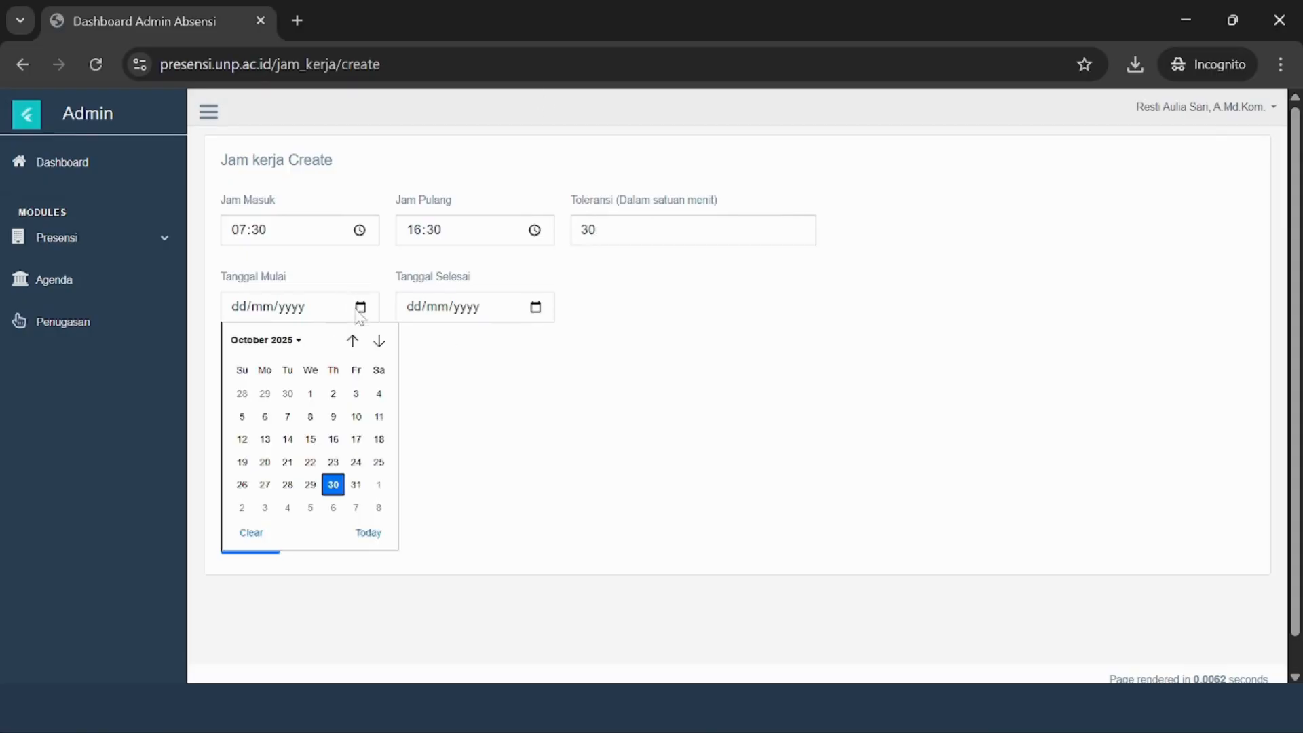
{"action": "left_click", "coordinate": [355, 485]}
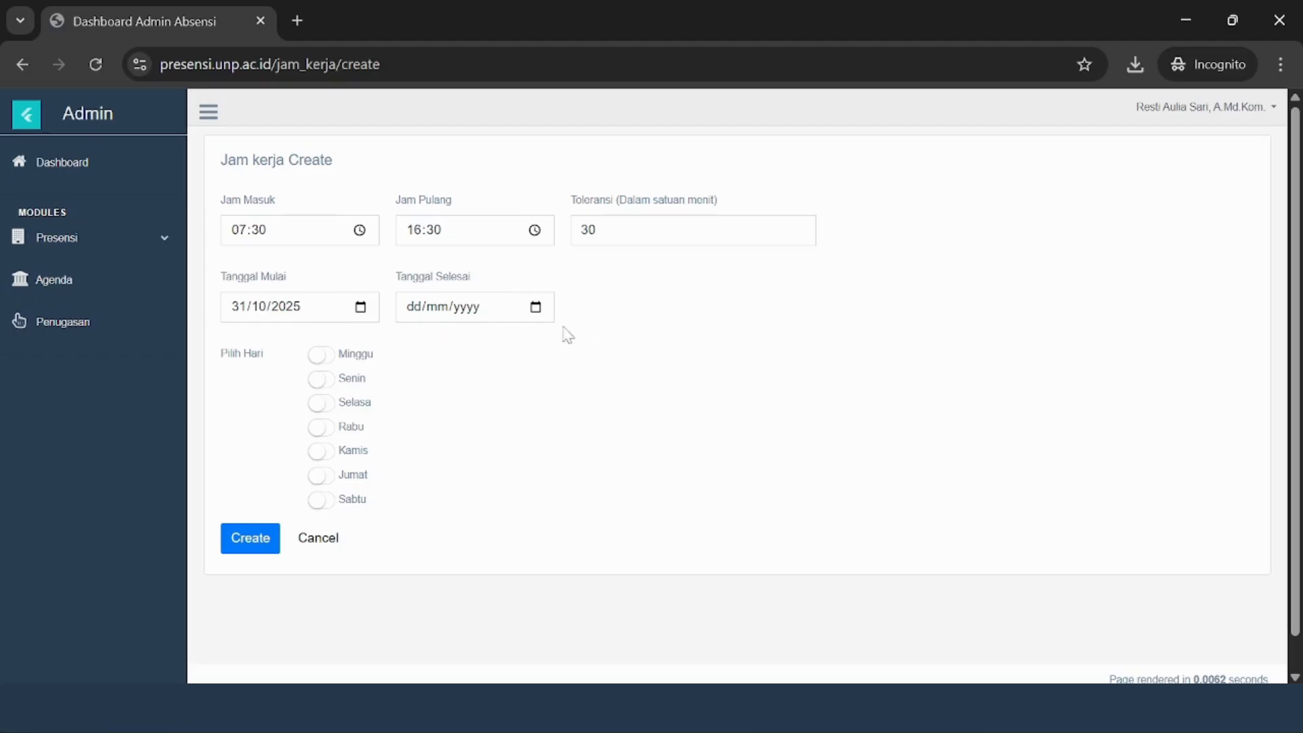
{"action": "left_click", "coordinate": [535, 307]}
{"action": "left_click", "coordinate": [554, 341]}
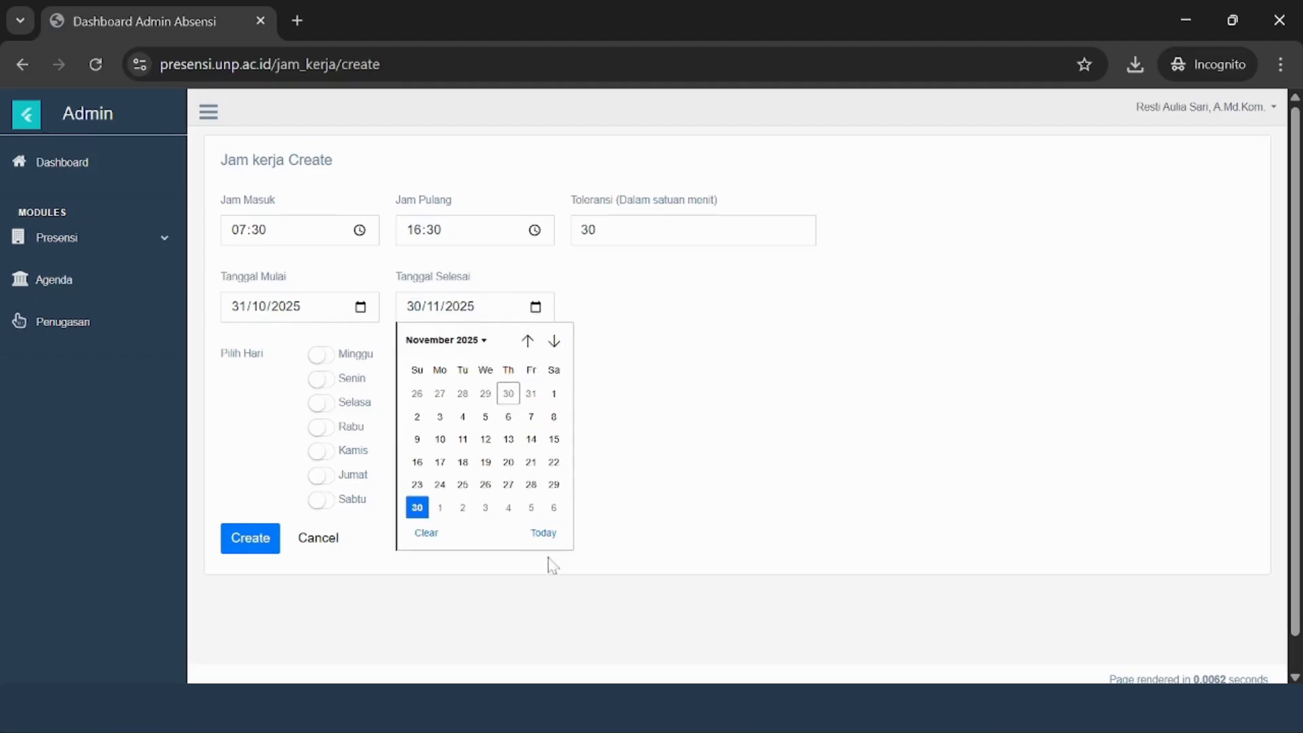
{"action": "left_click", "coordinate": [543, 534]}
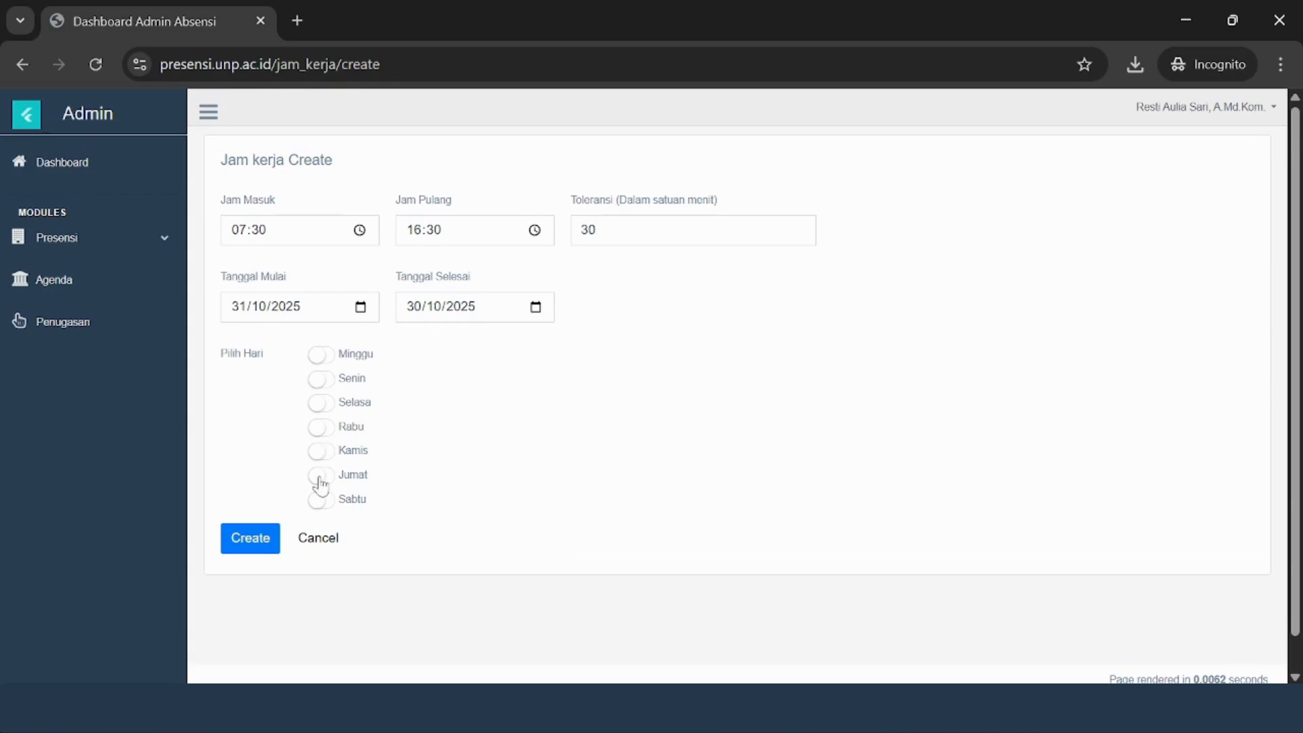
{"action": "left_click", "coordinate": [256, 537]}
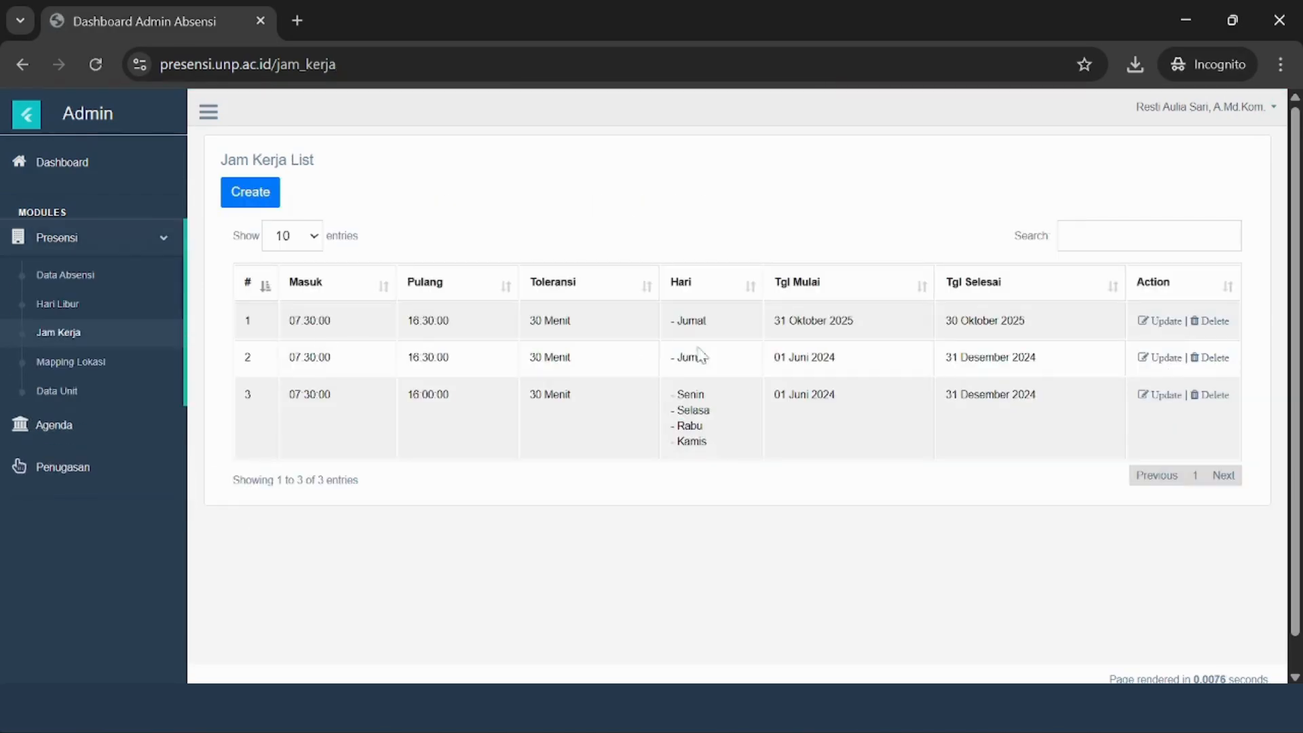
- Update Tanggal Selesai of the work-hours entry starting 31 Oktober 2025 to 06/12/2025, and delete that entry
{"action": "left_click", "coordinate": [1165, 320]}
{"action": "left_click", "coordinate": [535, 310]}
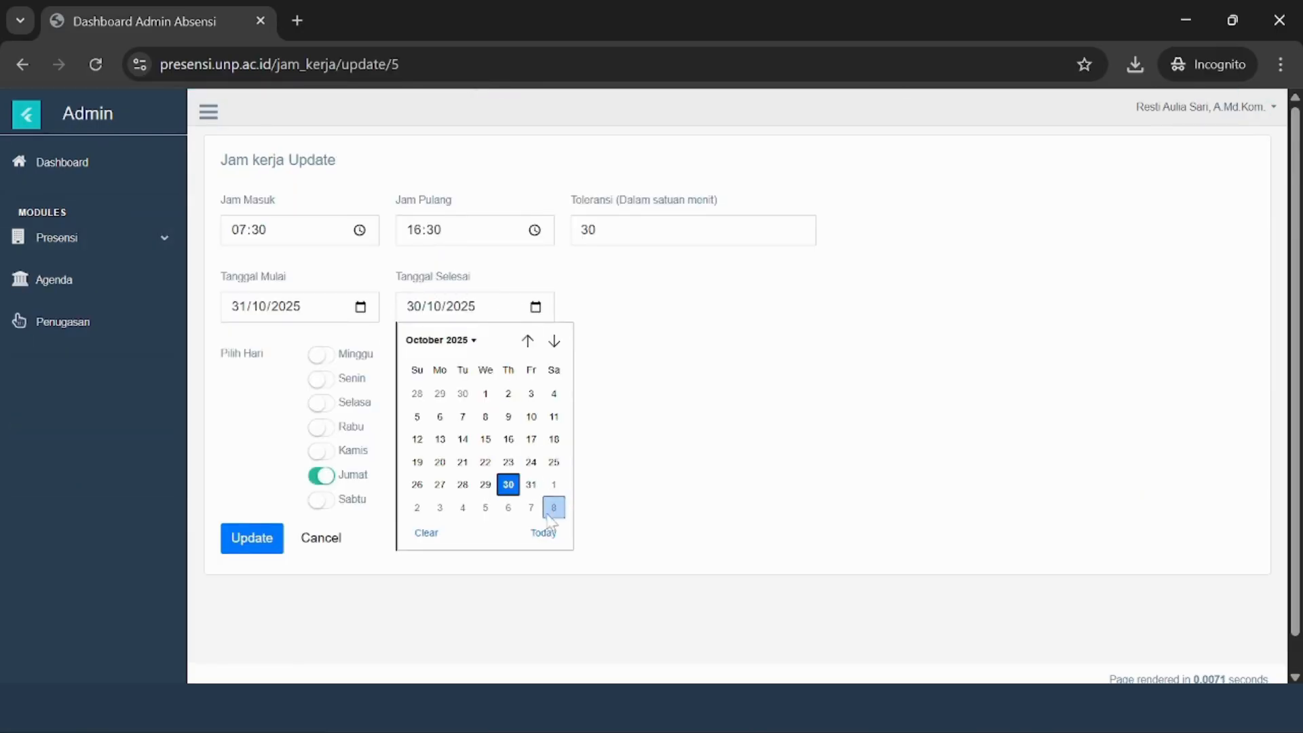
{"action": "left_click", "coordinate": [553, 341]}
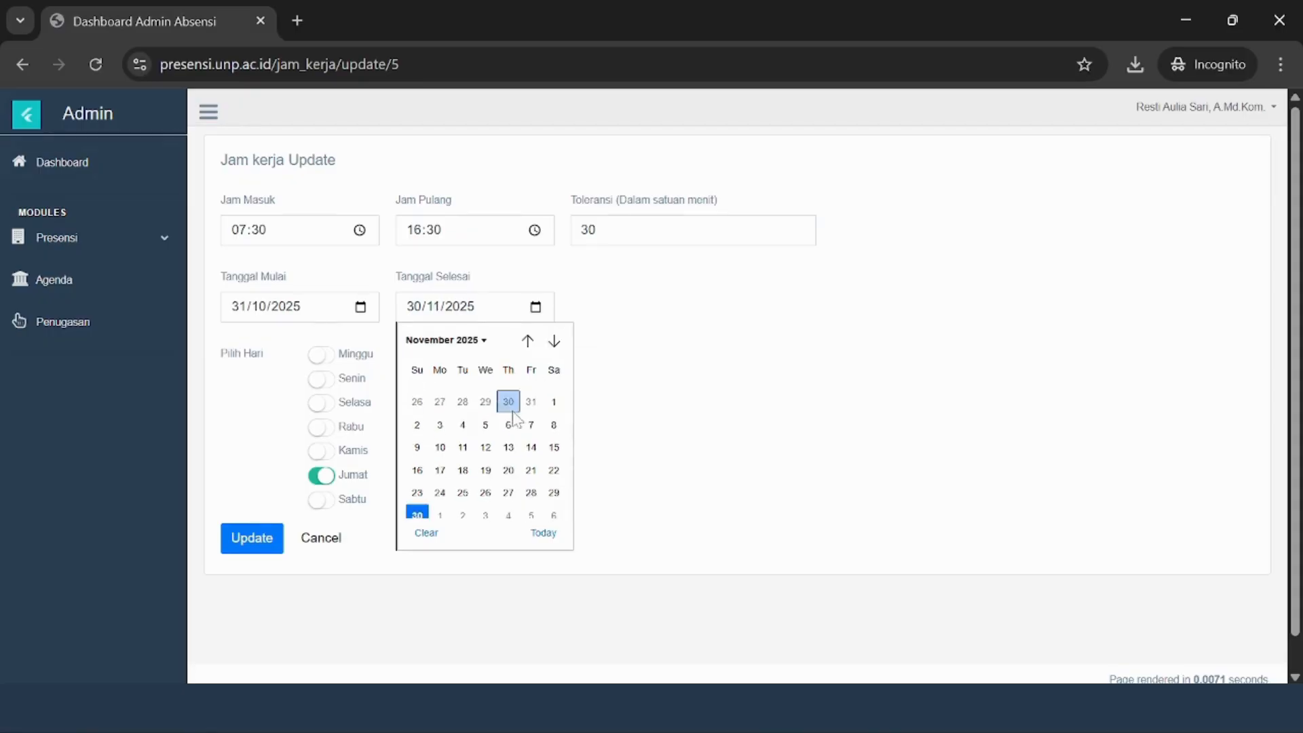
{"action": "left_click", "coordinate": [548, 509]}
{"action": "left_click", "coordinate": [251, 539]}
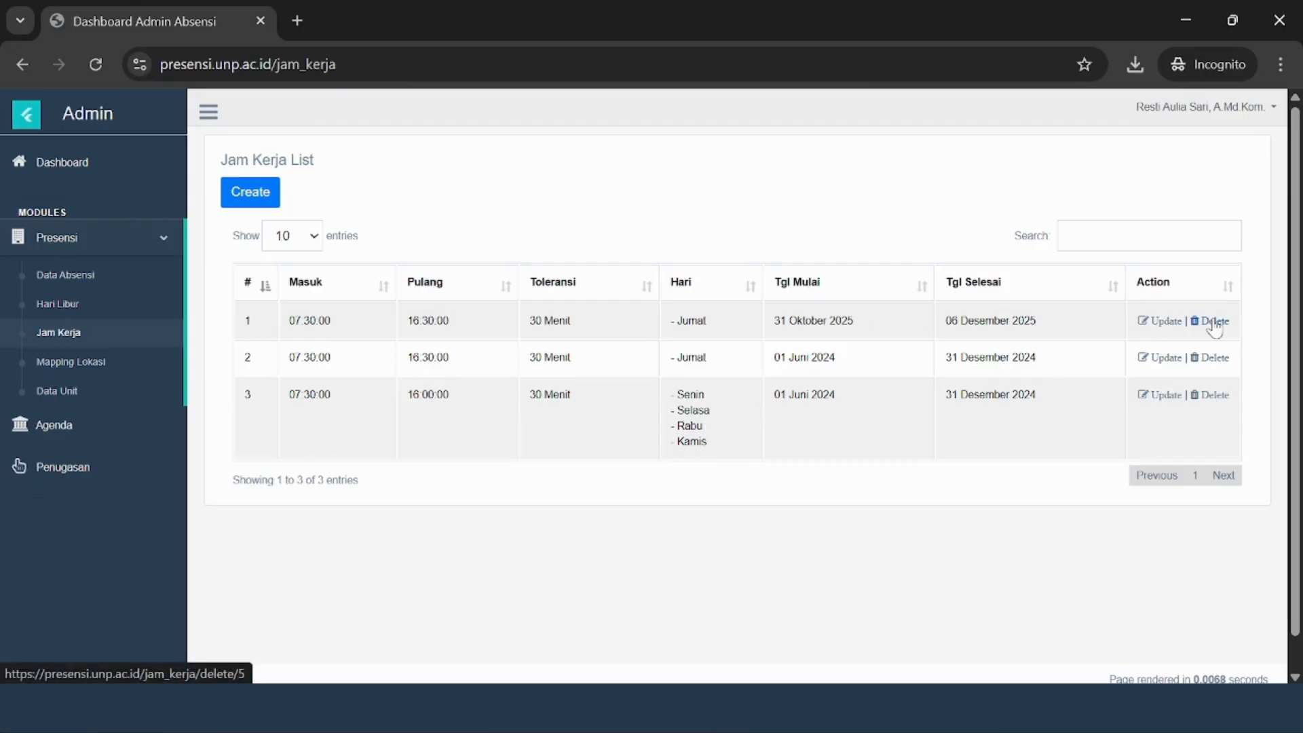
{"action": "left_click", "coordinate": [1213, 321]}
{"action": "left_click", "coordinate": [733, 201]}
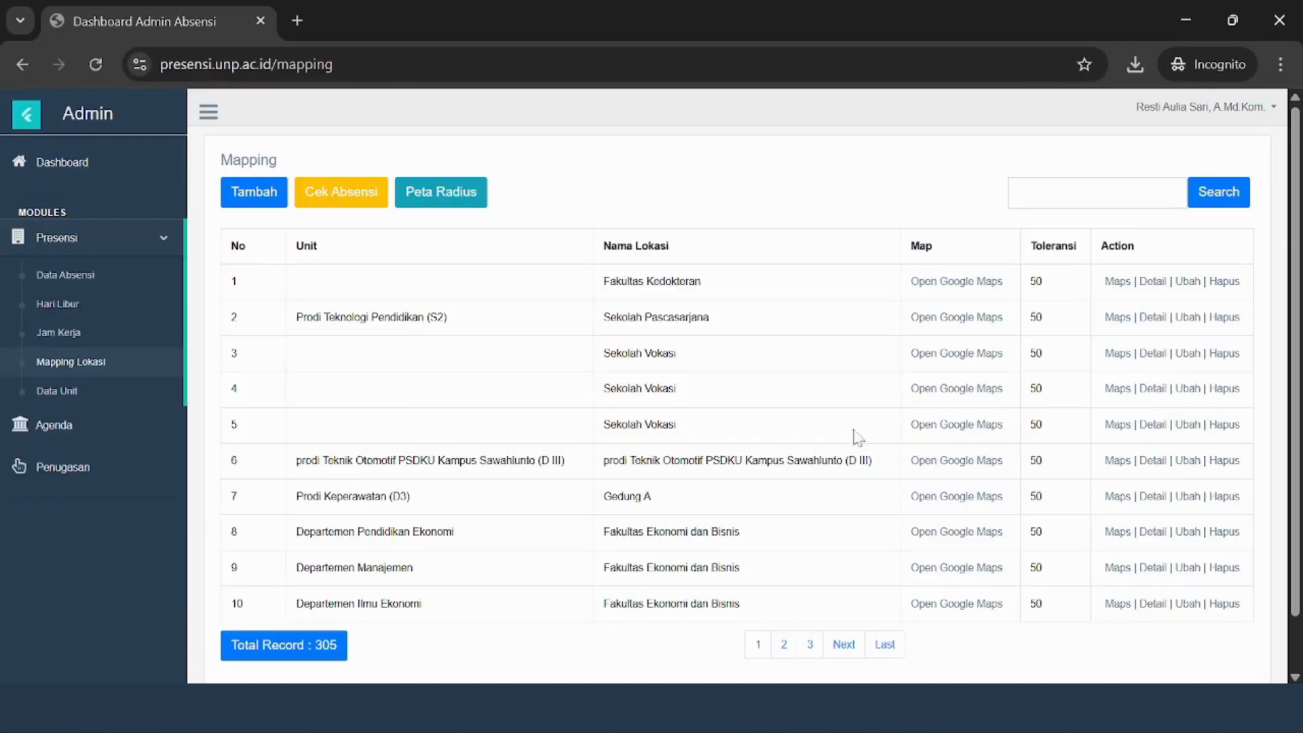
- Start a new location mapping for the unit Direktorat Teknologi Informasi (110507), with Nama Lokasi "Direktorat Teknologi Informasi"
{"action": "left_click", "coordinate": [254, 191]}
{"action": "left_click", "coordinate": [279, 218]}
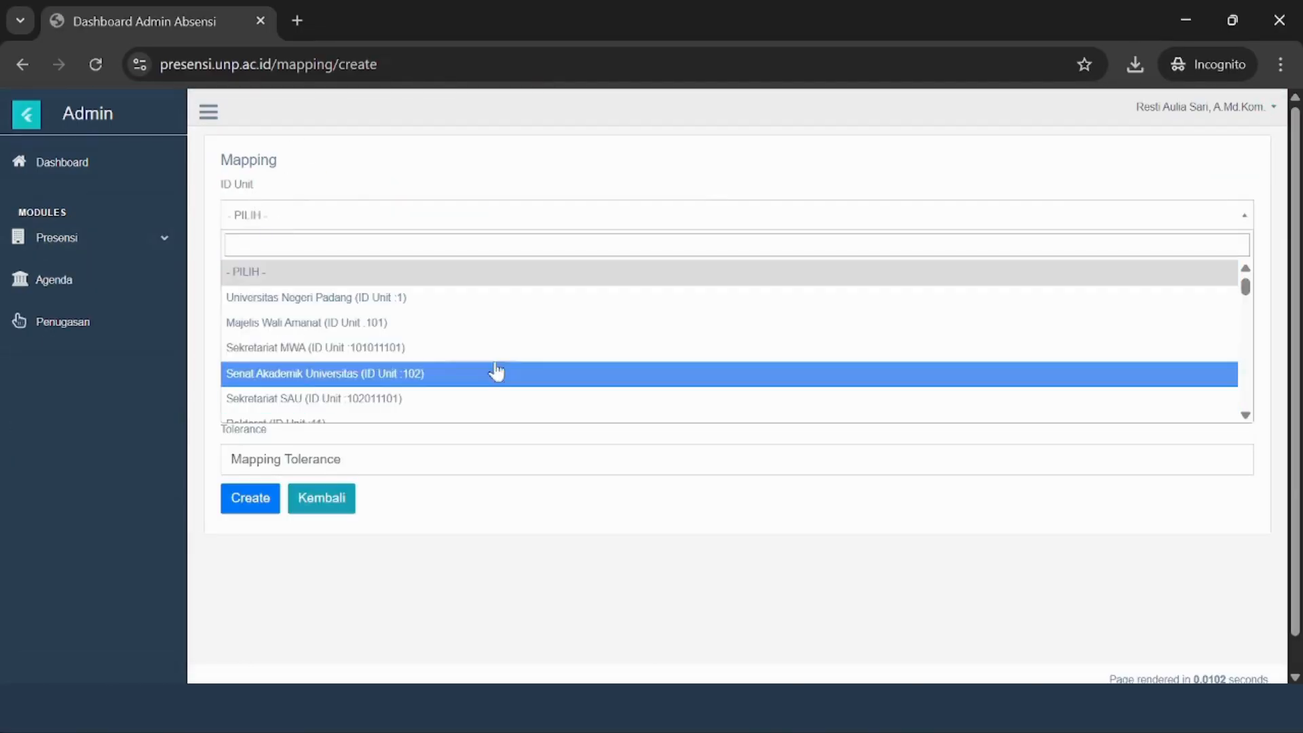
{"action": "type", "text": "direk"}
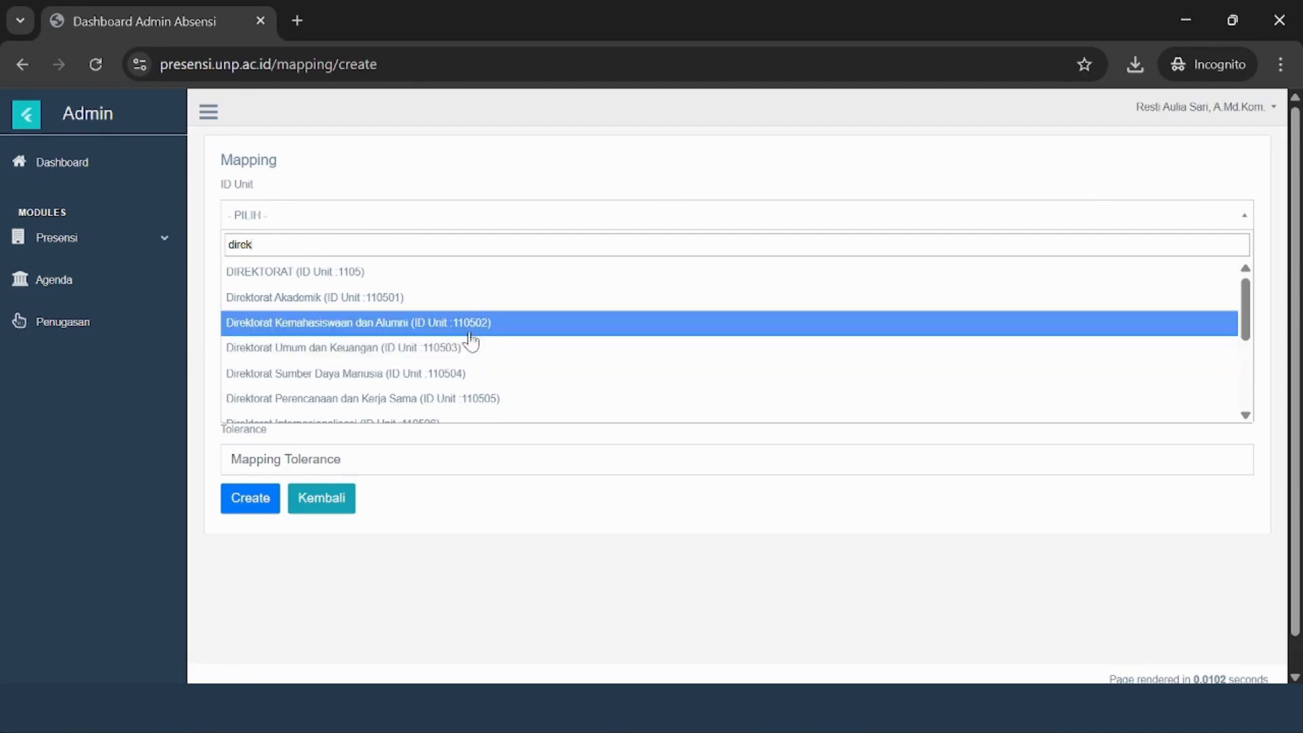
{"action": "scroll", "coordinate": [425, 313], "scroll_direction": "down", "scroll_amount": 2}
{"action": "left_click", "coordinate": [407, 284]}
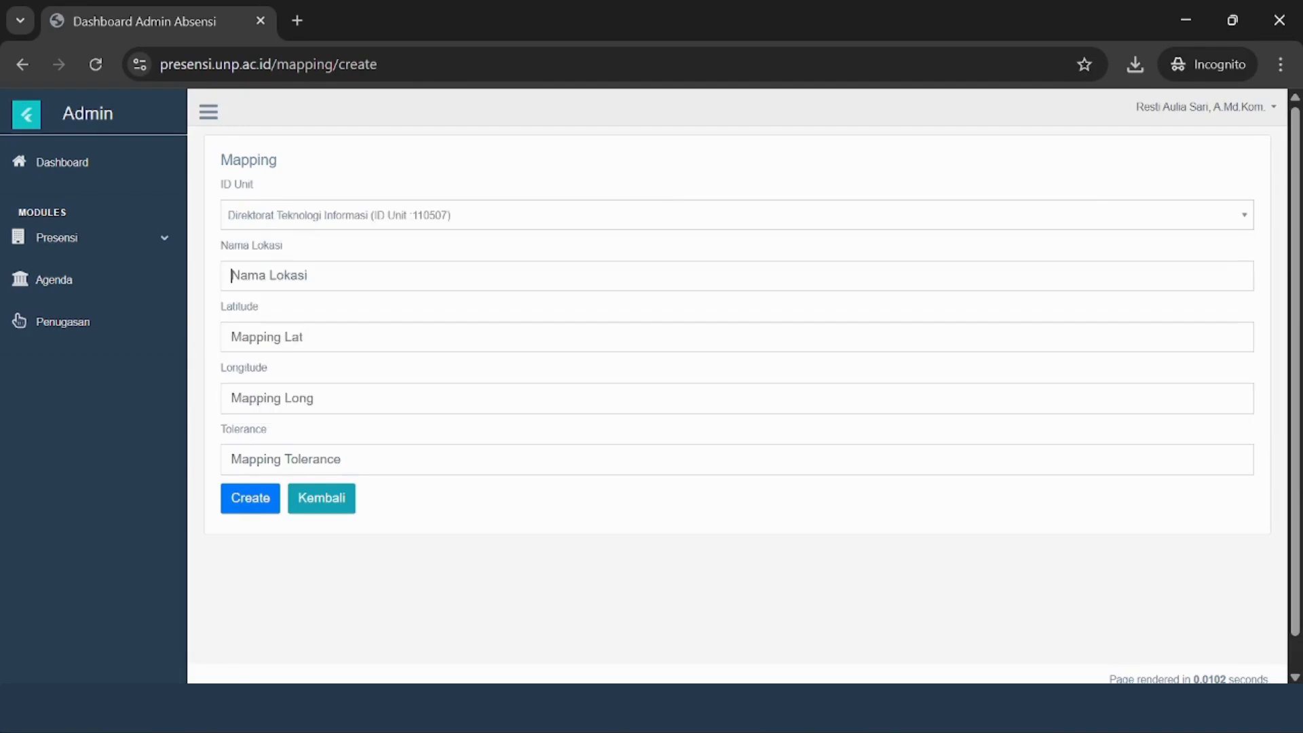
{"action": "type", "text": "Direktorat Teknologi Informasi"}
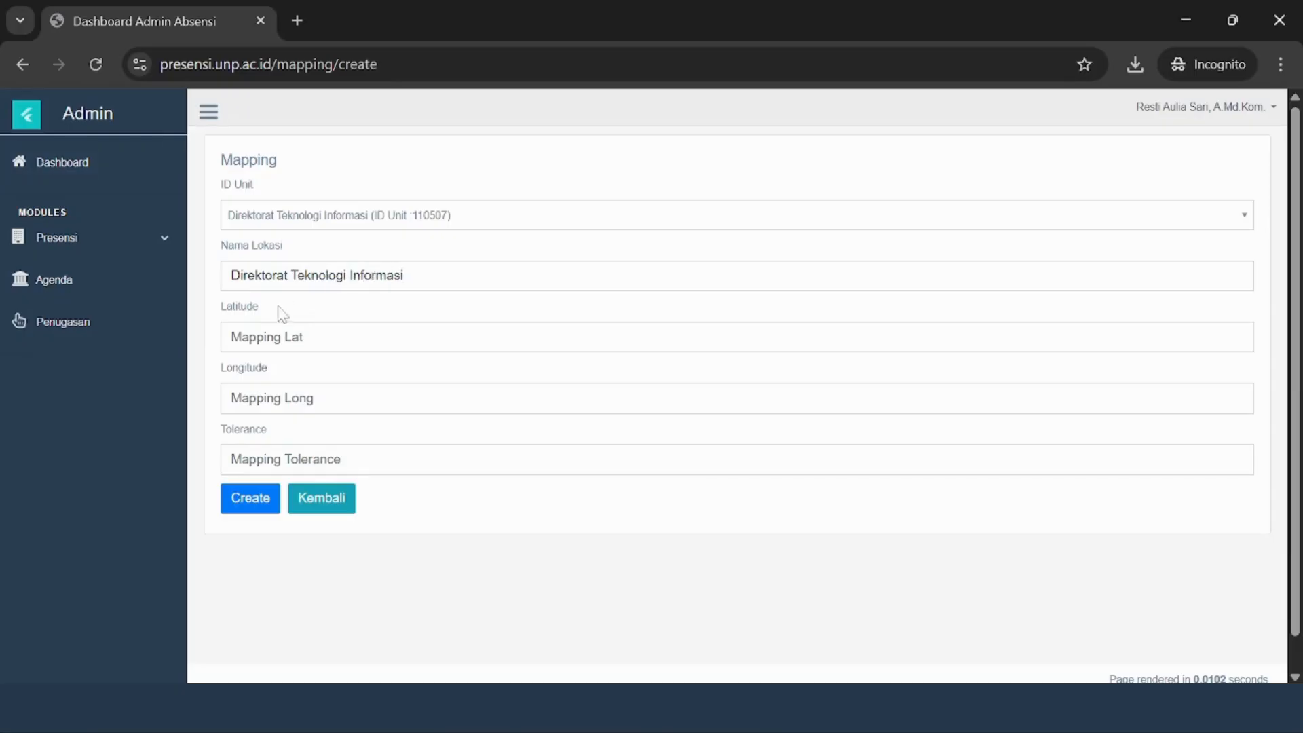
- Set the mapping's latitude to -0.8969319464099955, longitude to 100.34932269127825 and tolerance to 50, and create it
{"action": "key", "text": "alt+Tab"}
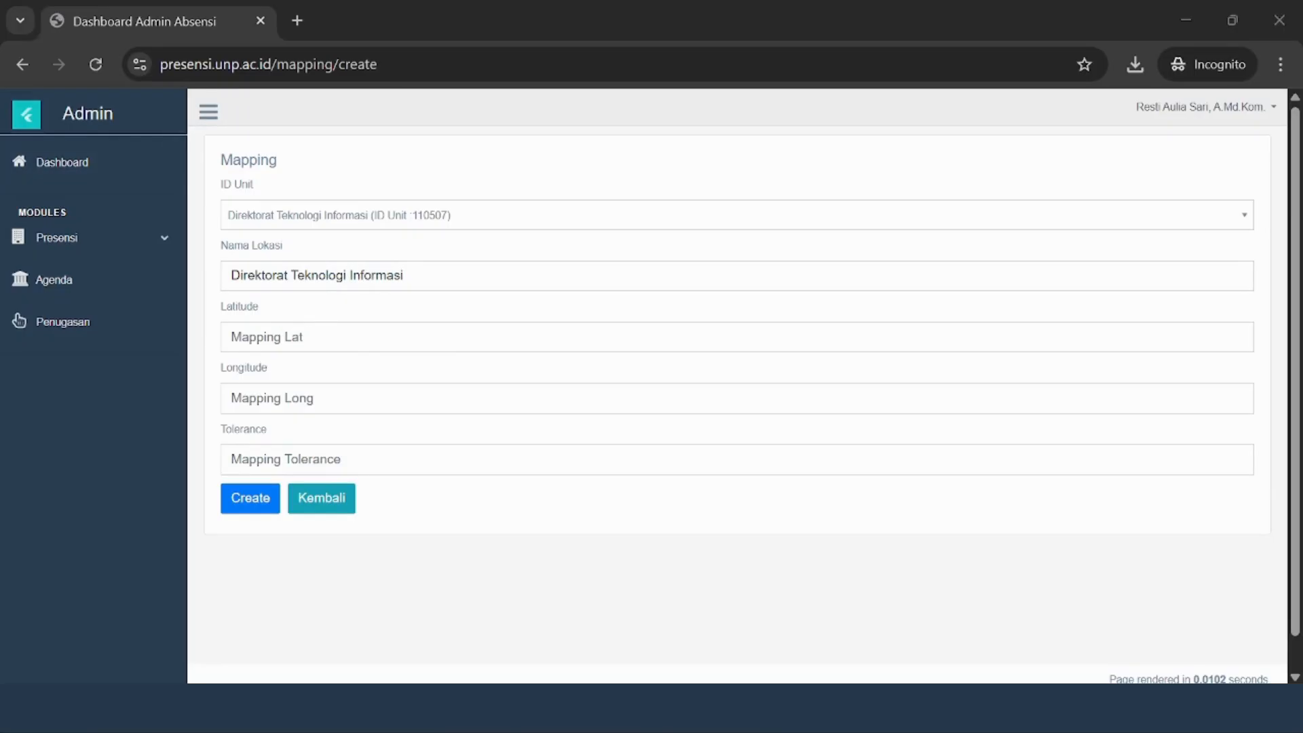
{"action": "key", "text": "alt+Tab"}
{"action": "key", "text": "Tab"}
{"action": "type", "text": "-0.8969319464099955"}
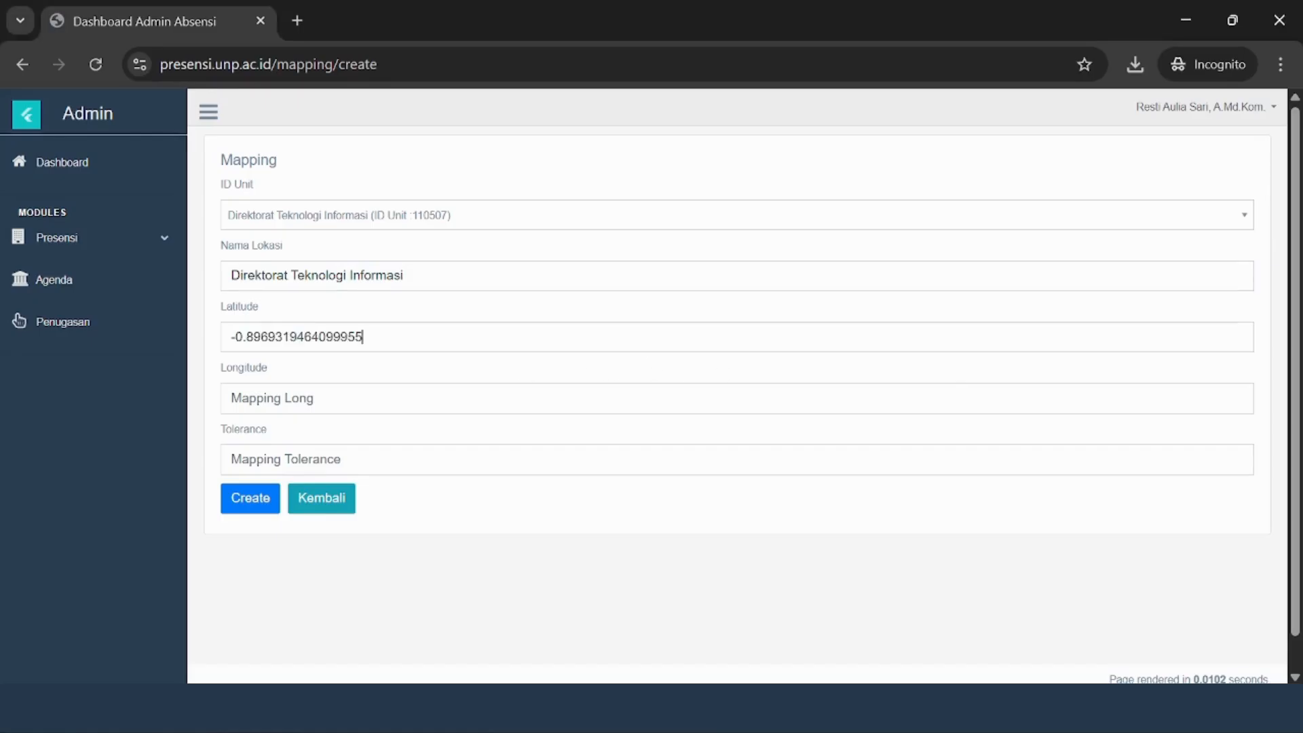
{"action": "key", "text": "alt+Tab"}
{"action": "key", "text": "alt+Tab"}
{"action": "key", "text": "Tab"}
{"action": "type", "text": "100.34932269127825"}
{"action": "key", "text": "Tab"}
{"action": "type", "text": "50"}
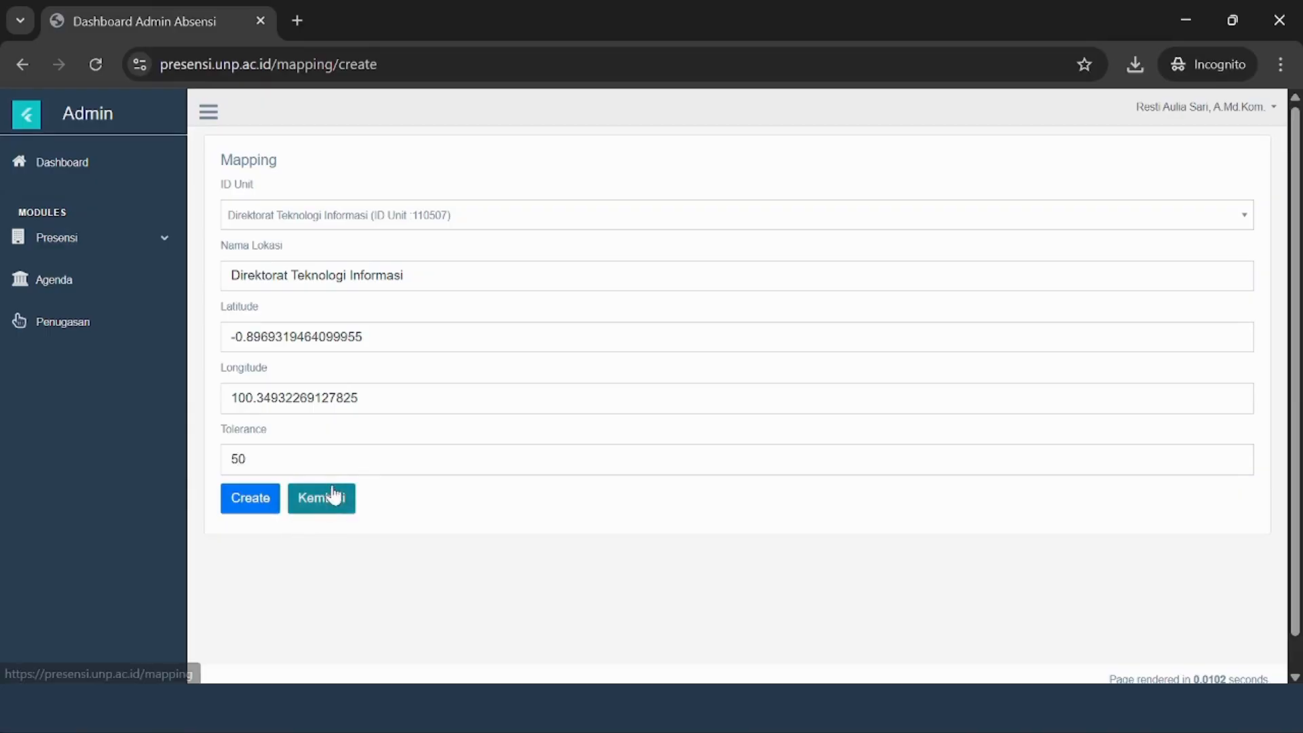
{"action": "left_click", "coordinate": [262, 499]}
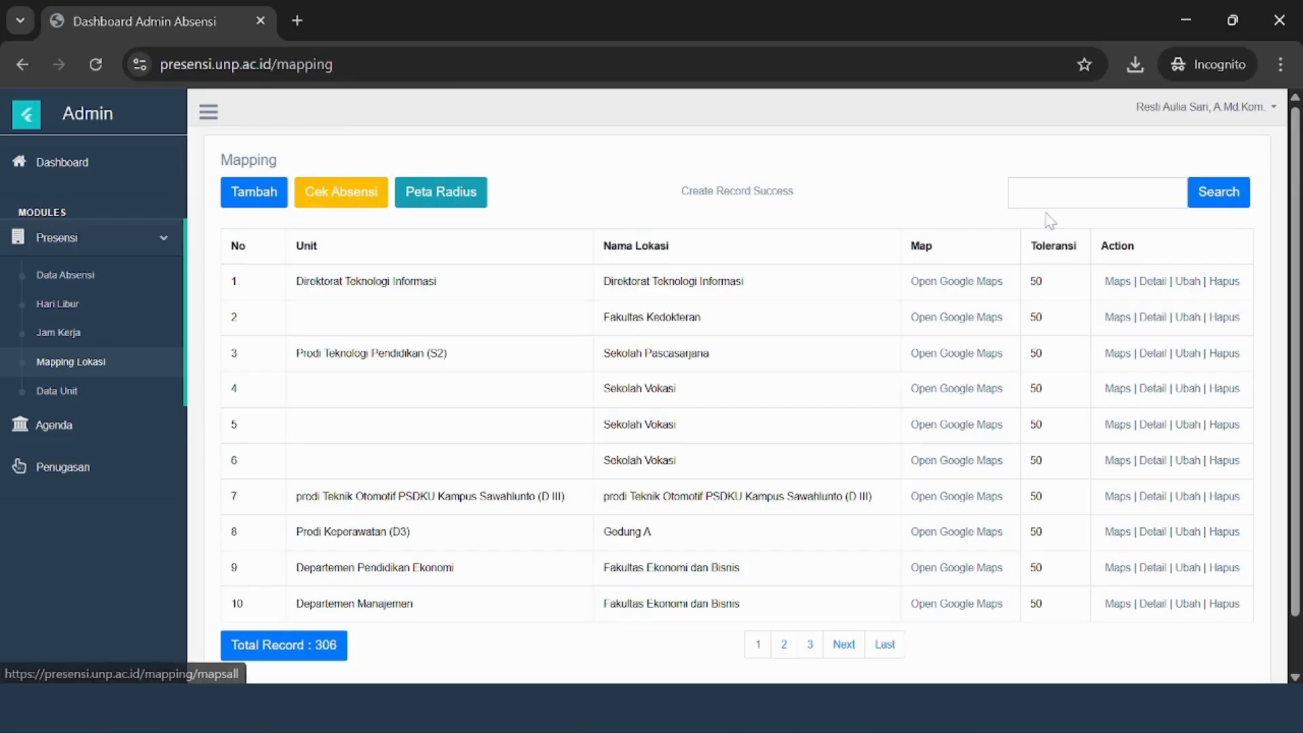
- Search the location mapping list for "direktorat tek"
{"action": "left_click", "coordinate": [1052, 194]}
{"action": "type", "text": "direktor"}
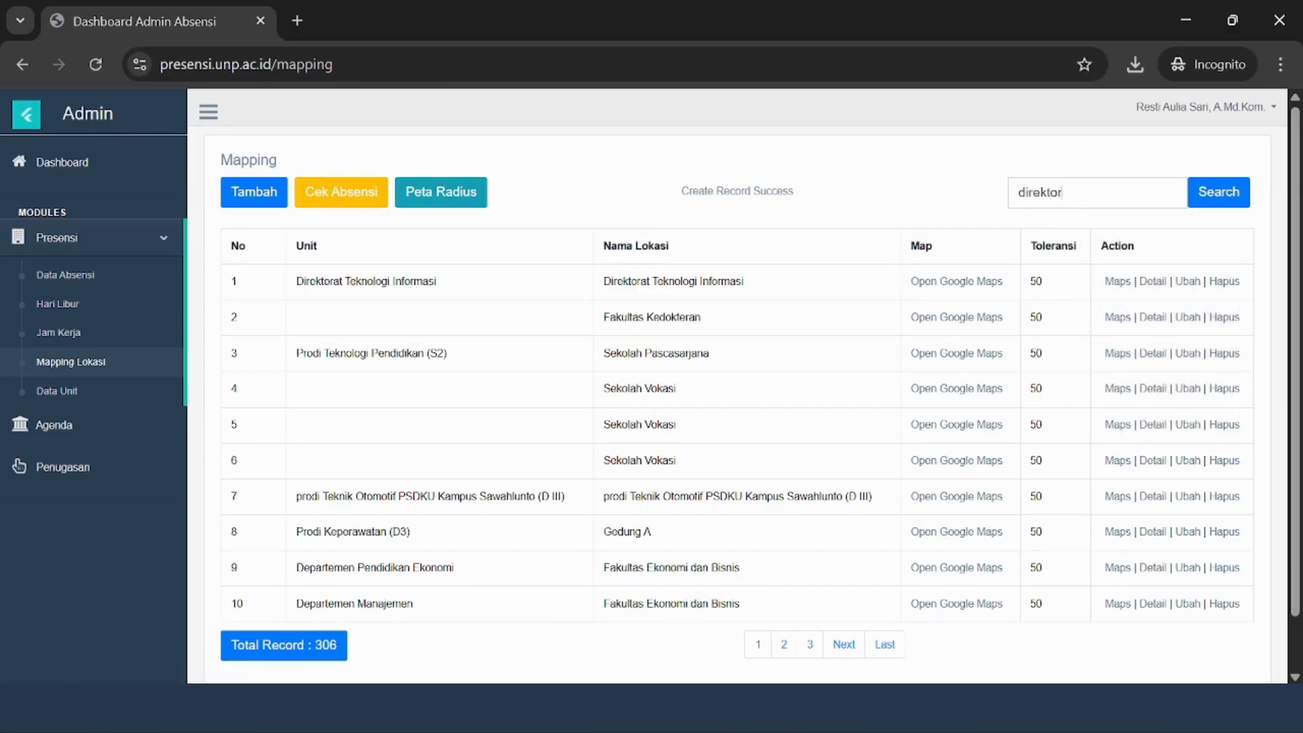
{"action": "type", "text": "at tek"}
{"action": "key", "text": "Return"}
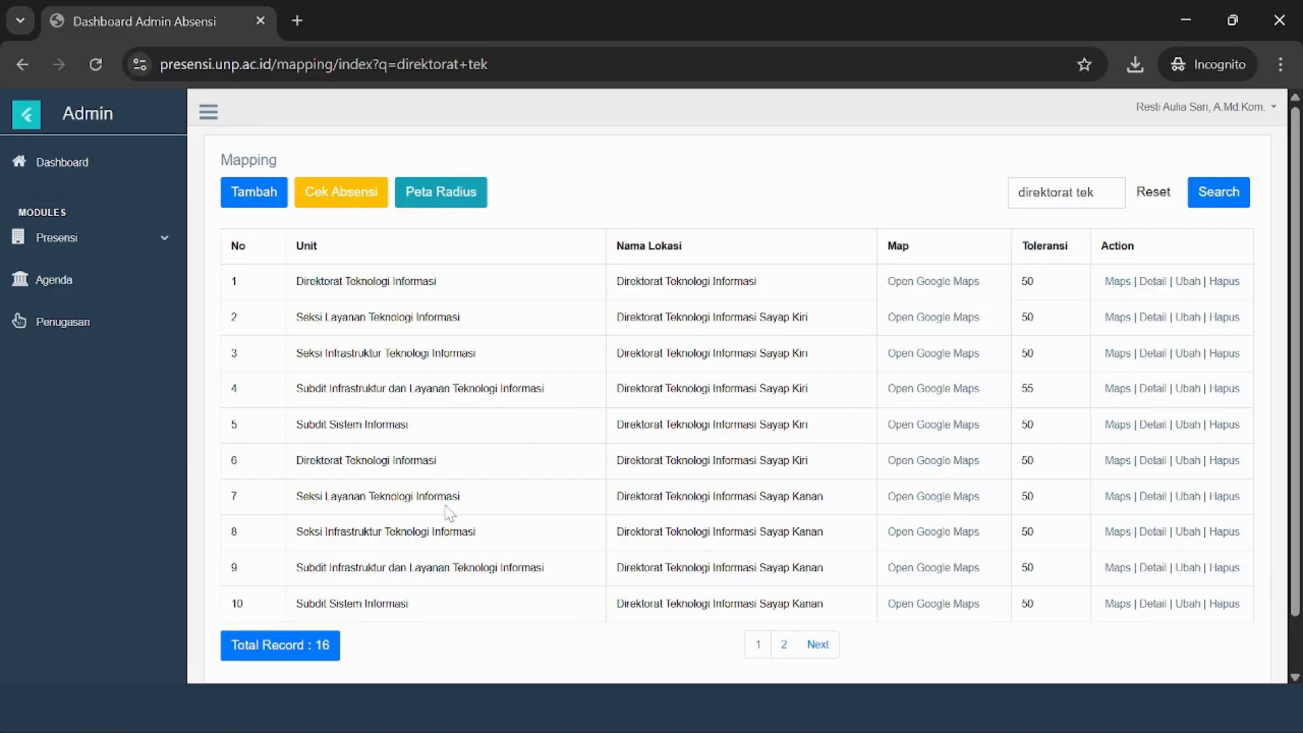
- Open the details of the newly added Direktorat Teknologi Informasi mapping and review its coordinates, tolerance, map and custom list
{"action": "scroll", "coordinate": [449, 513], "scroll_direction": "down", "scroll_amount": 1}
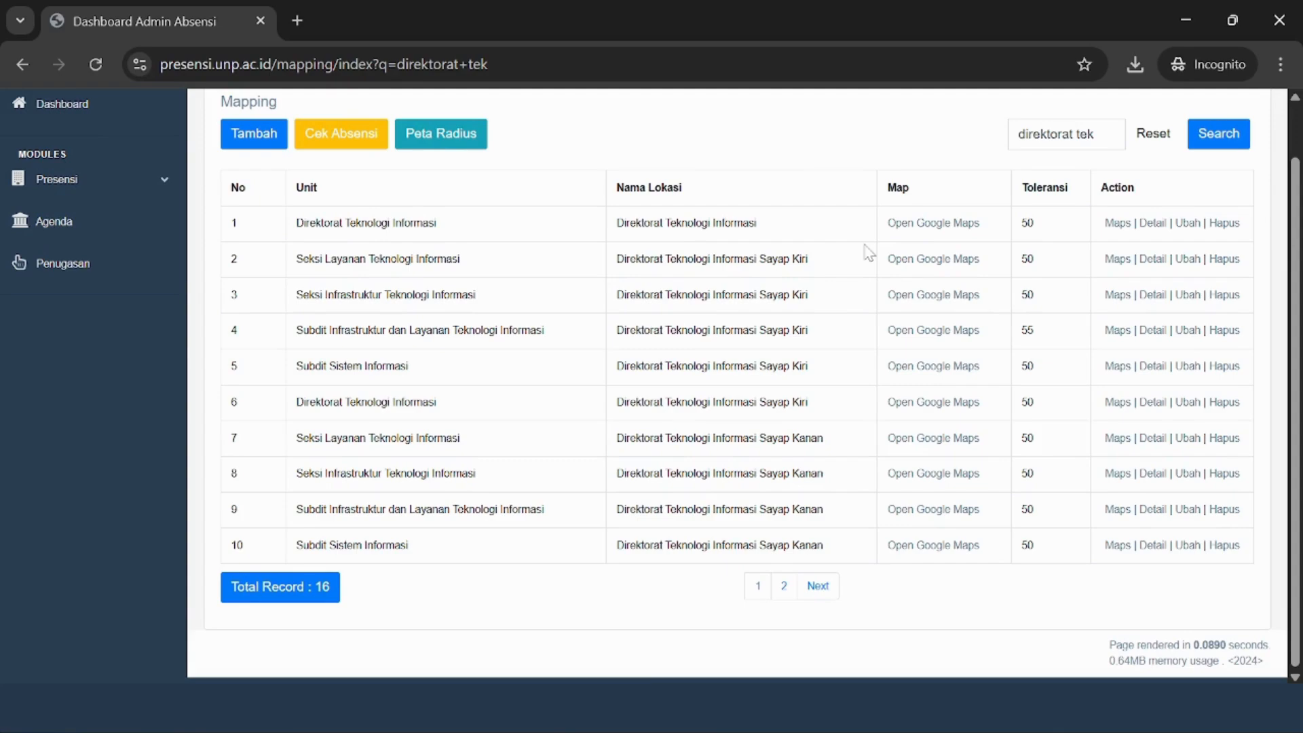
{"action": "left_click", "coordinate": [1153, 224]}
{"action": "scroll", "coordinate": [462, 458], "scroll_direction": "up", "scroll_amount": 1}
{"action": "scroll", "coordinate": [462, 458], "scroll_direction": "down", "scroll_amount": 2}
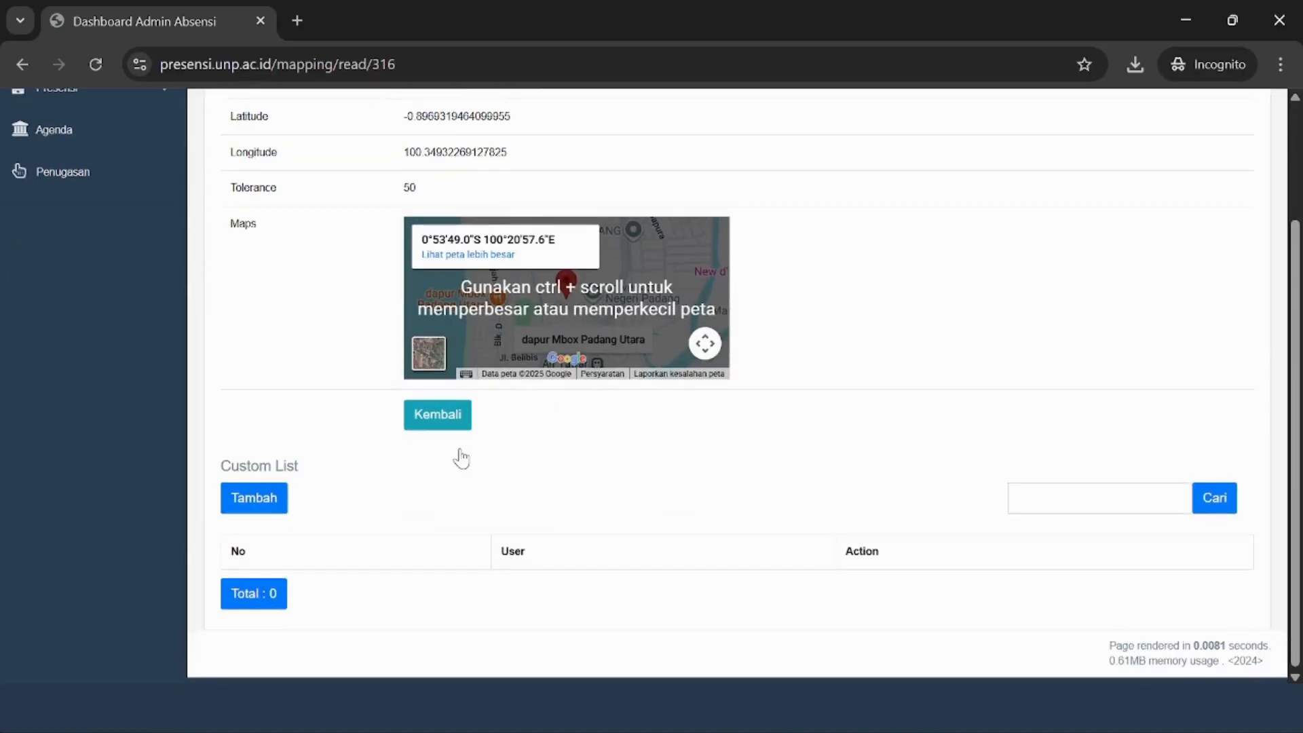
{"action": "scroll", "coordinate": [457, 456], "scroll_direction": "up", "scroll_amount": 2}
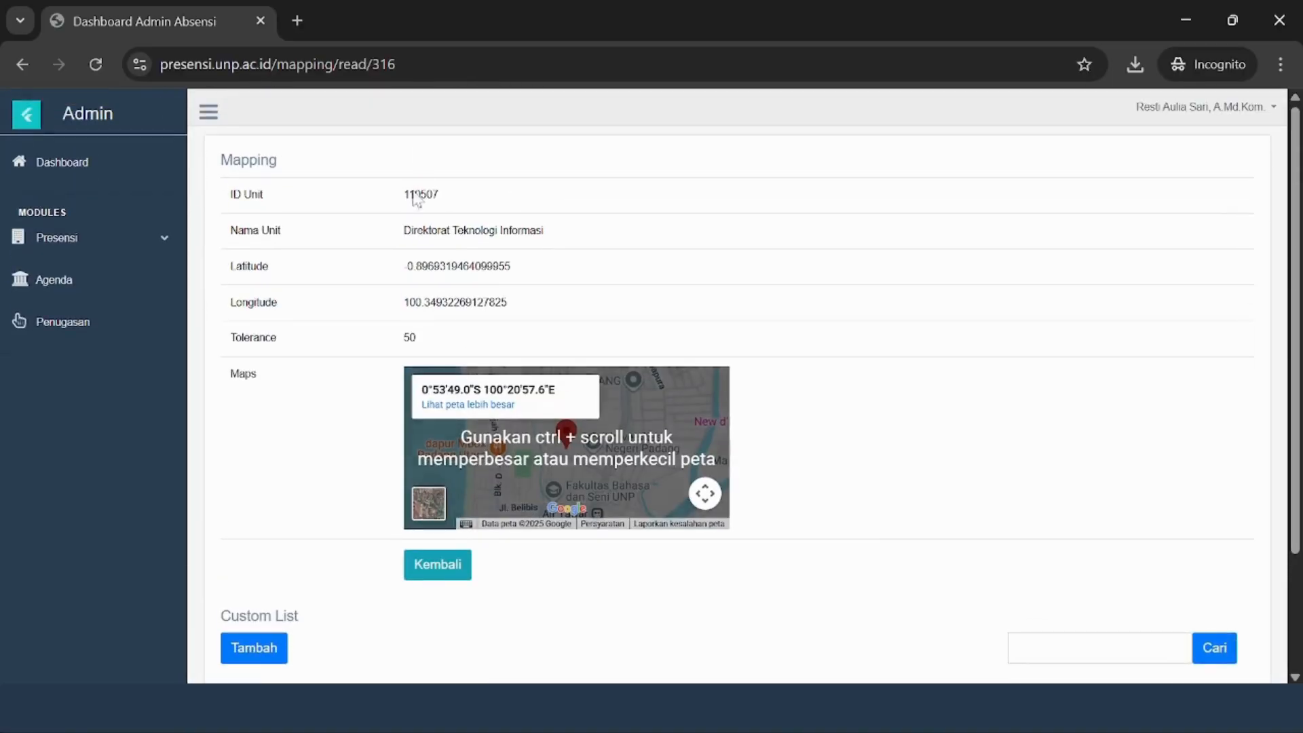
- Review the Direktorat Teknologi Informasi mapping's details and custom list, and return to the mapping list
{"action": "scroll", "coordinate": [333, 359], "scroll_direction": "down", "scroll_amount": 2}
{"action": "scroll", "coordinate": [913, 387], "scroll_direction": "up", "scroll_amount": 2}
{"action": "scroll", "coordinate": [326, 518], "scroll_direction": "down", "scroll_amount": 2}
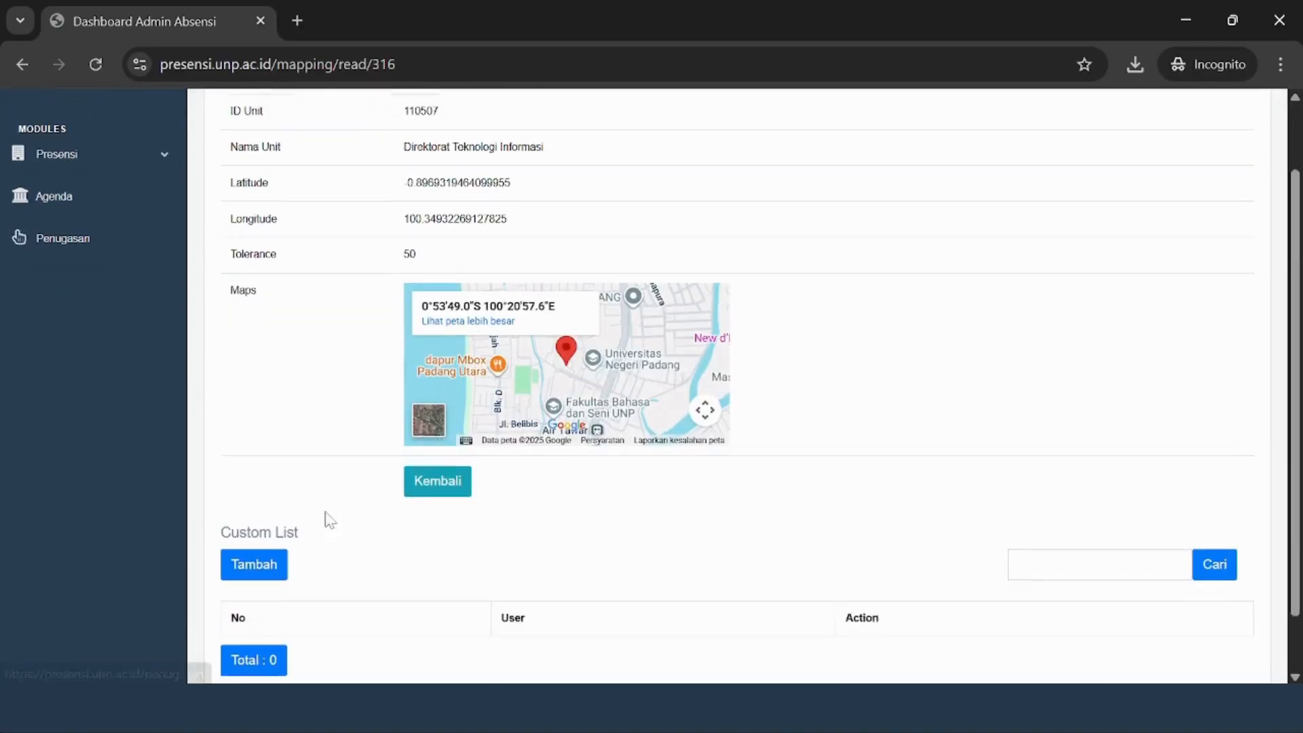
{"action": "left_click", "coordinate": [426, 467]}
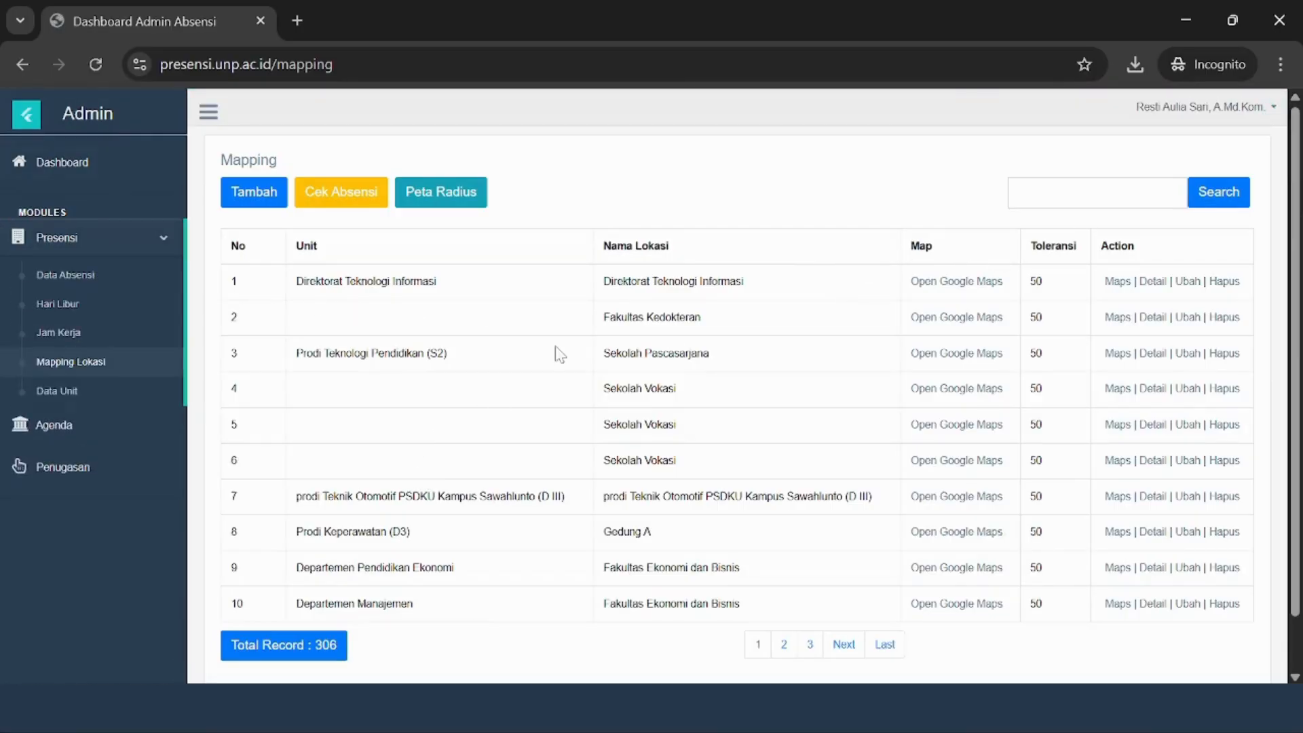
- Add the signed-in admin's own user to the custom list of the Direktorat Teknologi Informasi mapping and return to the mapping list
{"action": "left_click", "coordinate": [1153, 281]}
{"action": "scroll", "coordinate": [523, 227], "scroll_direction": "down", "scroll_amount": 2}
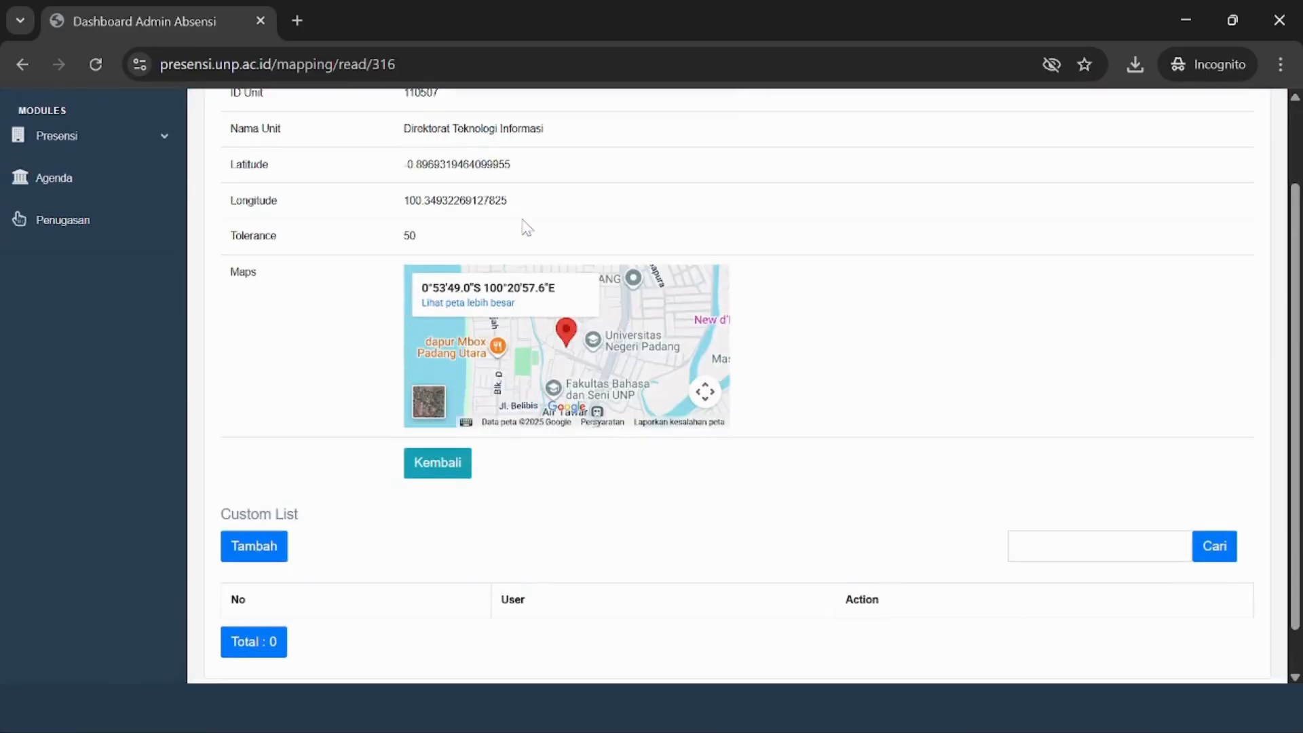
{"action": "scroll", "coordinate": [524, 226], "scroll_direction": "up", "scroll_amount": 2}
{"action": "scroll", "coordinate": [514, 312], "scroll_direction": "down", "scroll_amount": 2}
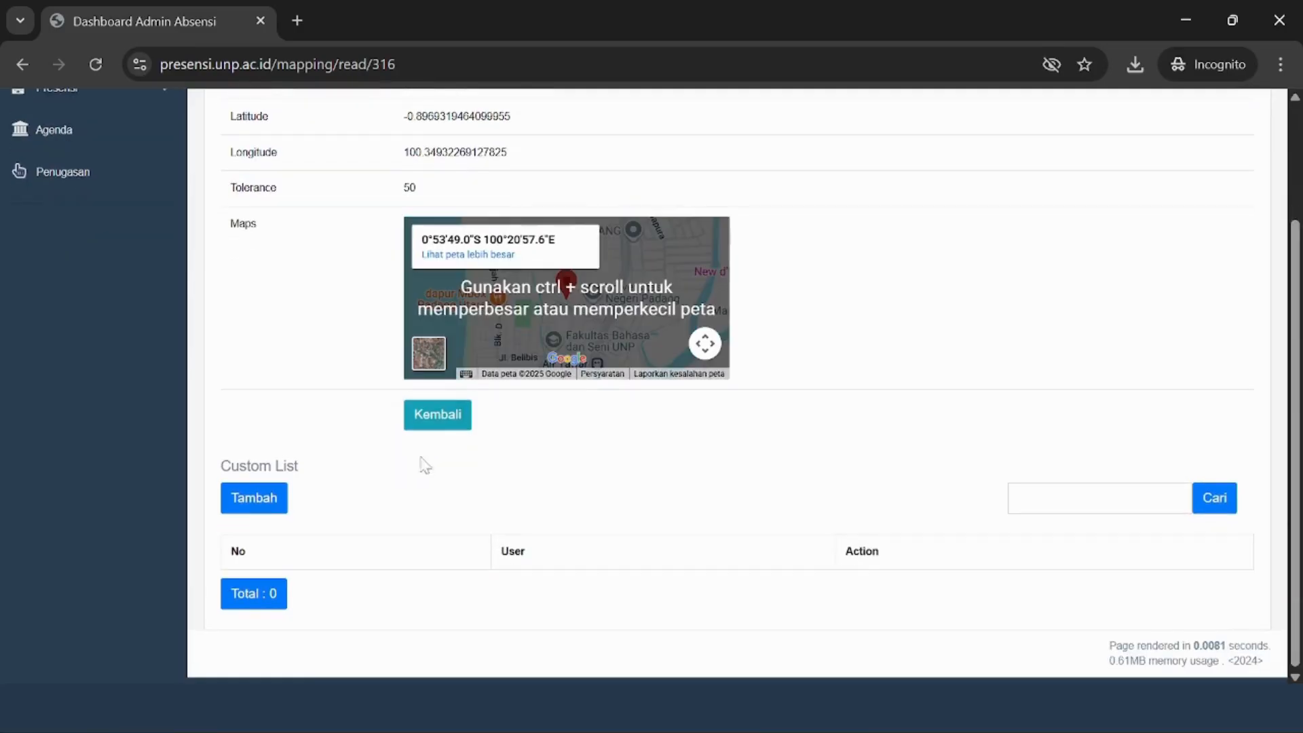
{"action": "left_click", "coordinate": [256, 500]}
{"action": "left_click", "coordinate": [285, 217]}
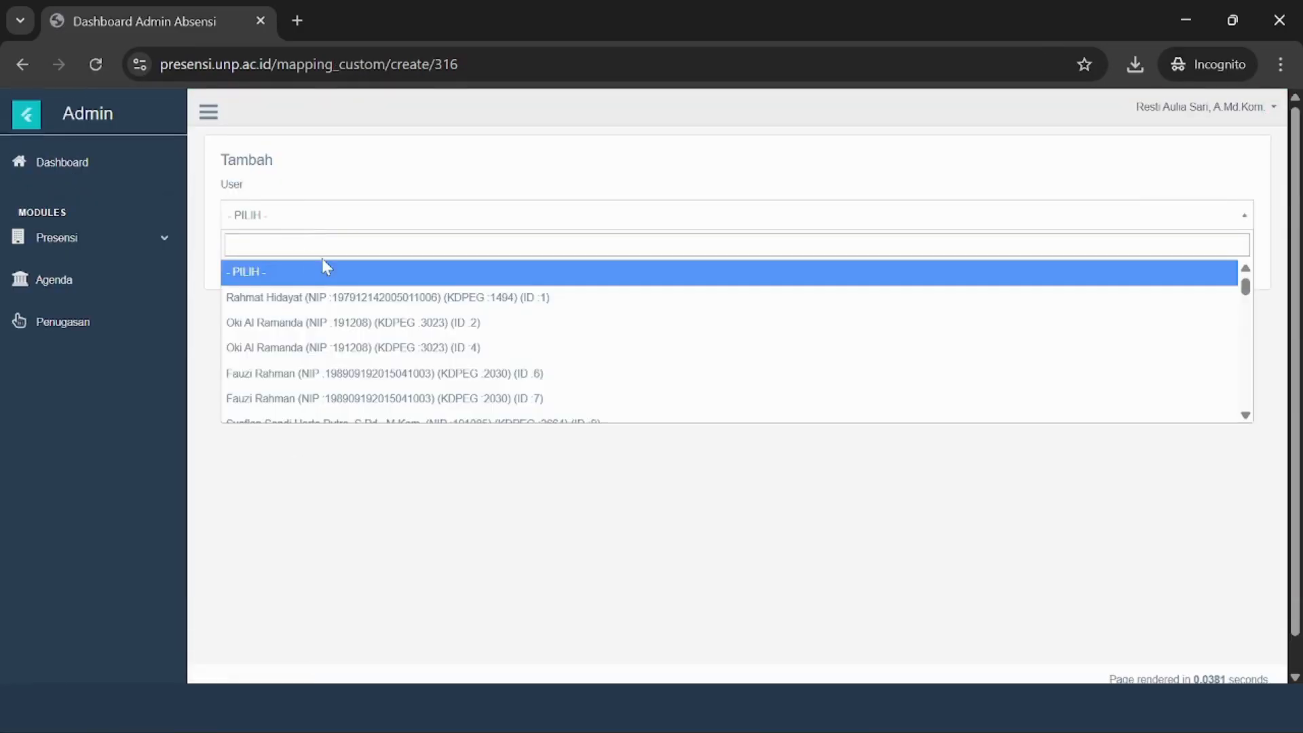
{"action": "type", "text": "resti"}
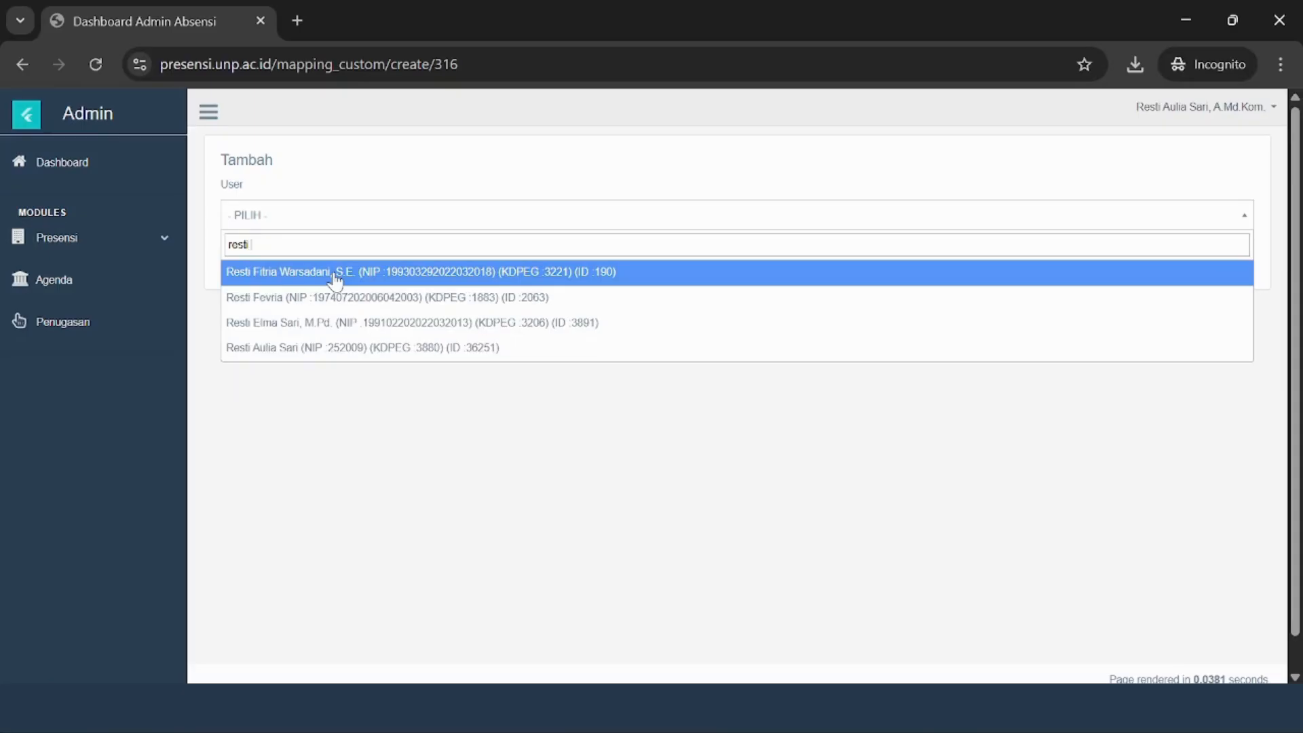
{"action": "left_click", "coordinate": [332, 355]}
{"action": "left_click", "coordinate": [237, 262]}
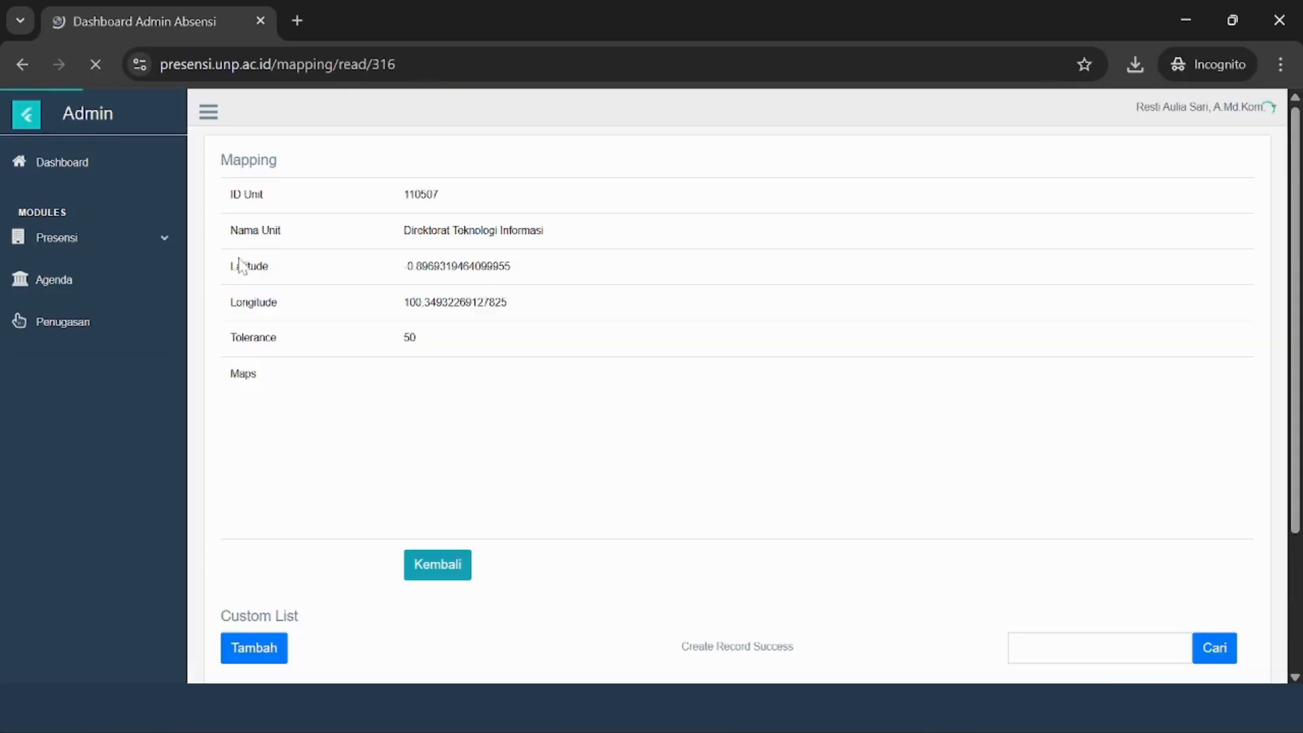
{"action": "scroll", "coordinate": [344, 595], "scroll_direction": "down", "scroll_amount": 3}
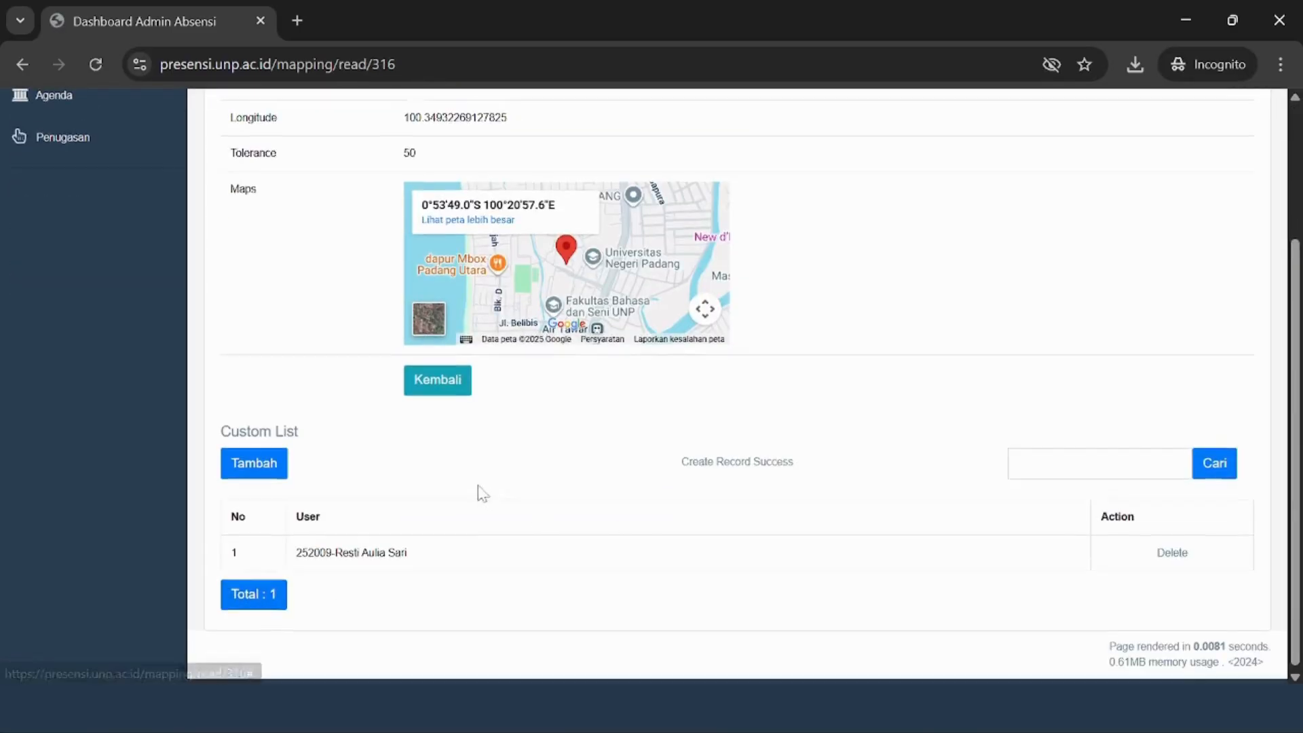
{"action": "scroll", "coordinate": [480, 491], "scroll_direction": "up", "scroll_amount": 3}
{"action": "left_click", "coordinate": [442, 572]}
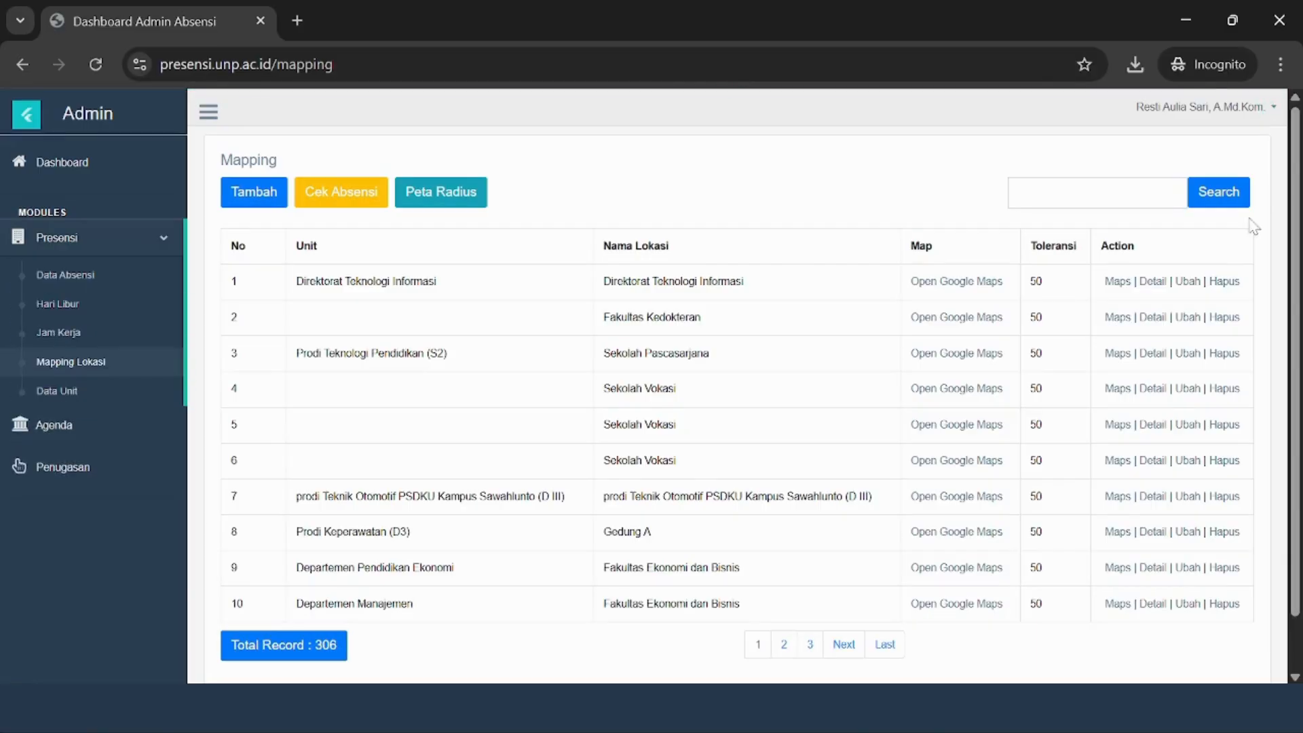
- Set the Direktorat Teknologi Informasi mapping's tolerance to 45 and save the record
{"action": "left_click", "coordinate": [1188, 281]}
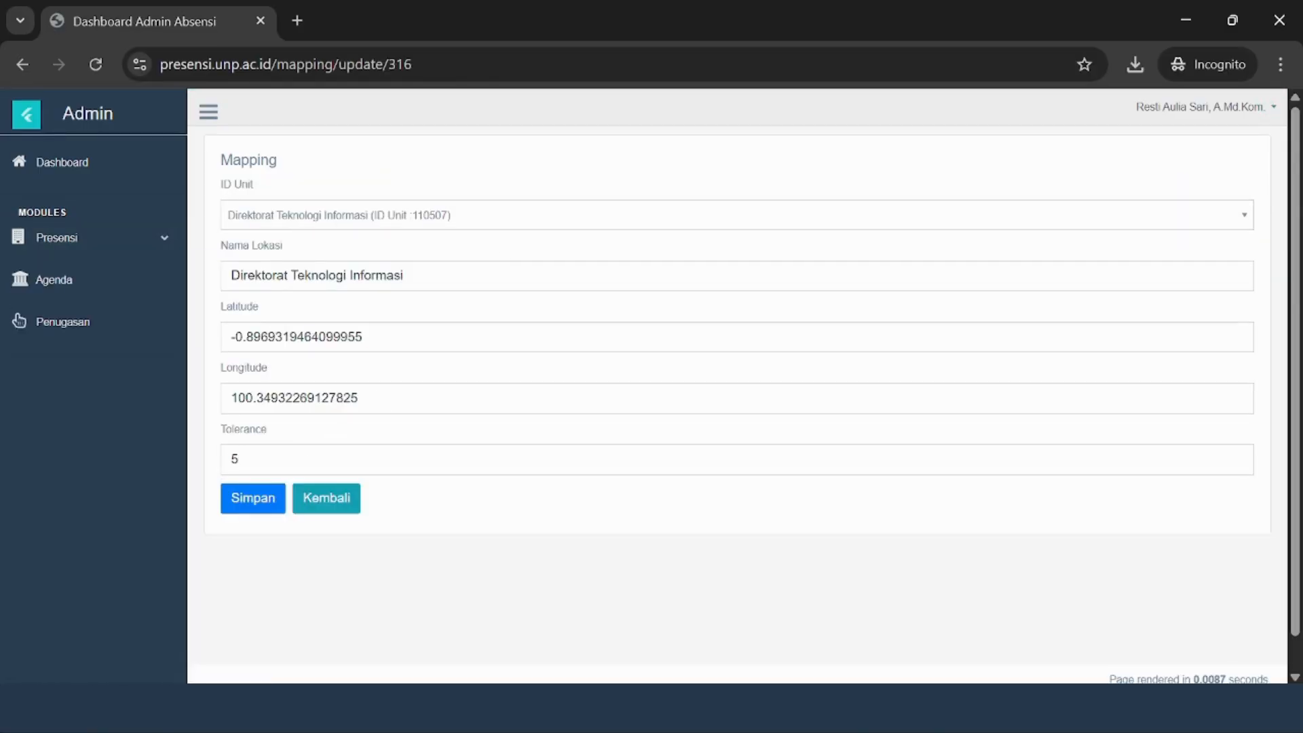
{"action": "key", "text": "BackSpace"}
{"action": "type", "text": "4"}
{"action": "left_click", "coordinate": [268, 511]}
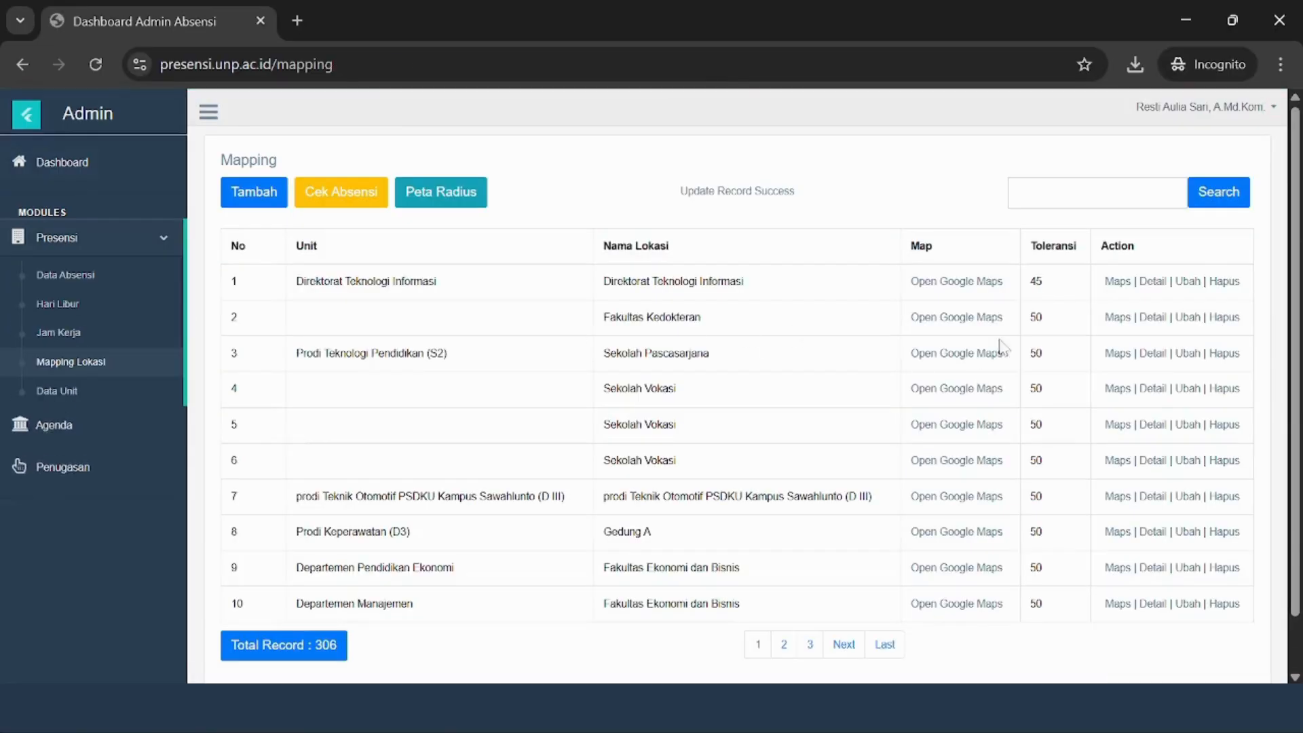
- Delete the Direktorat Teknologi Informasi mapping and confirm the deletion
{"action": "left_click", "coordinate": [1230, 283]}
{"action": "left_click", "coordinate": [742, 195]}
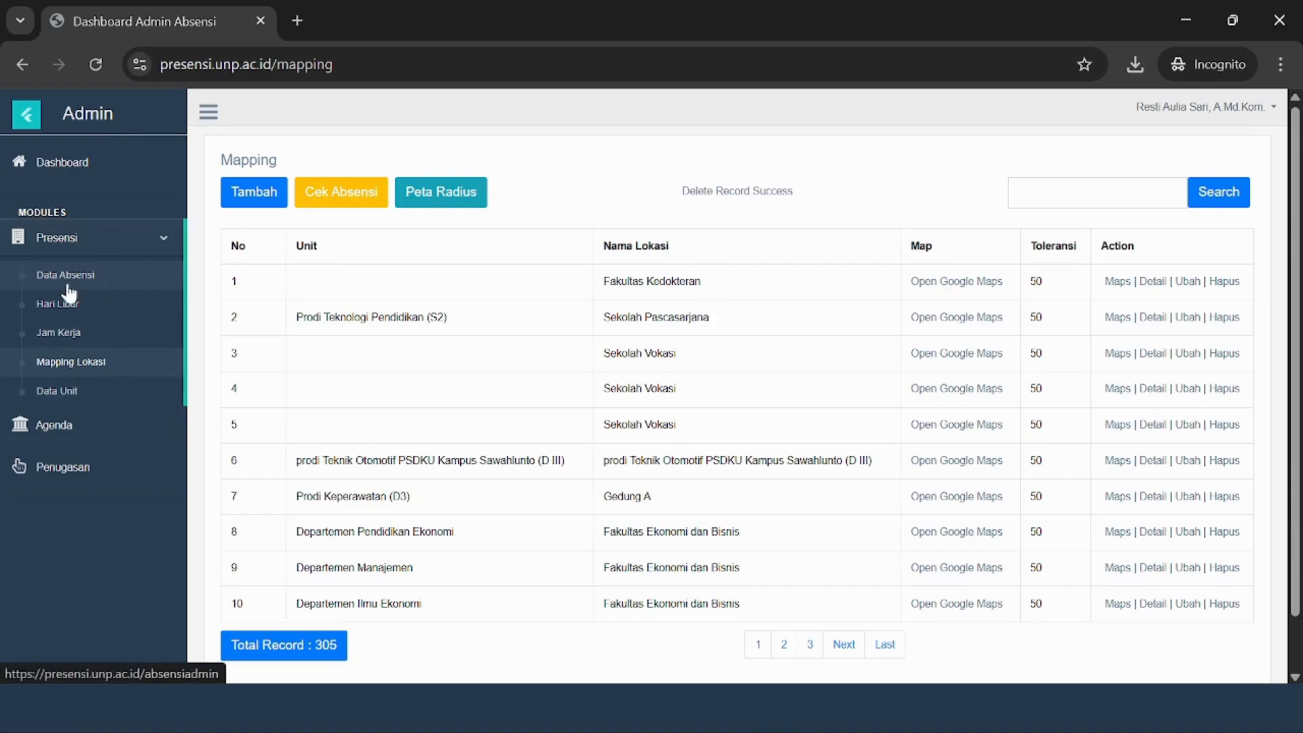
- View the details of the "Persiapan Arak arakan Pengukuhan GB" assignment in the Penugasan list and return to the list
{"action": "left_click", "coordinate": [45, 394]}
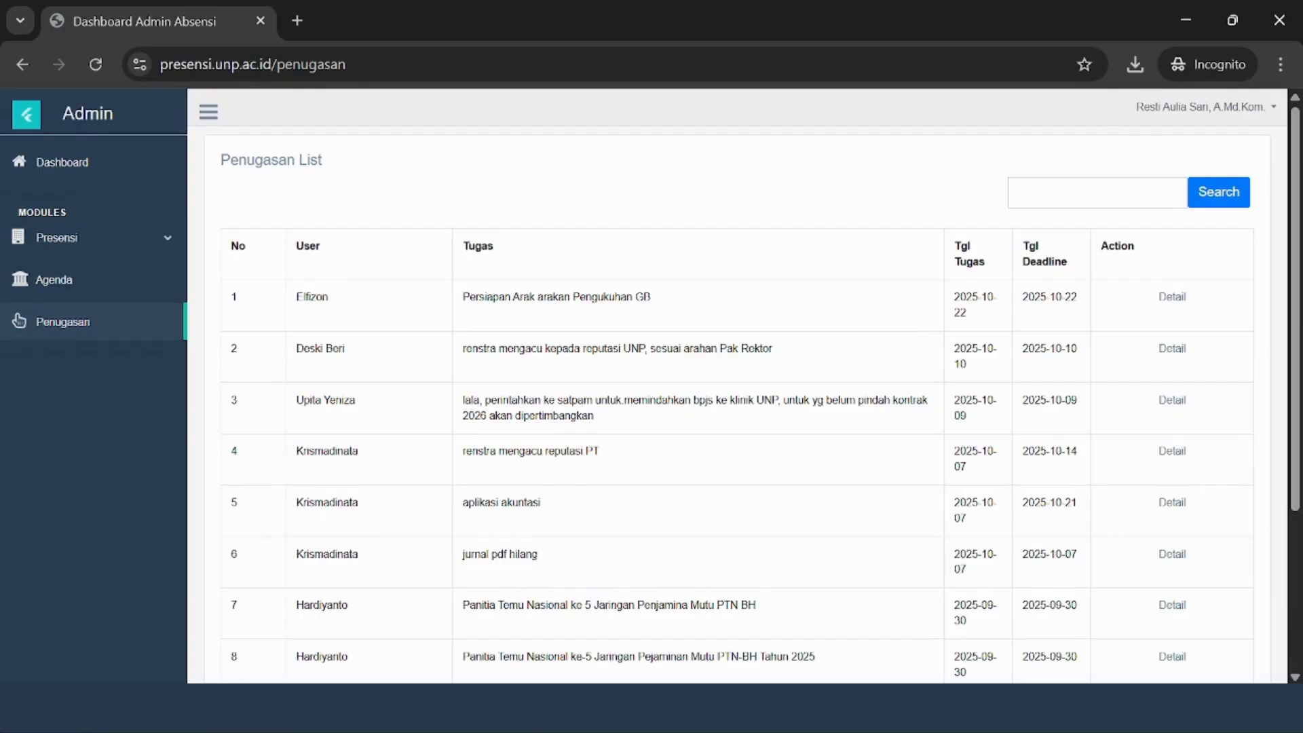
{"action": "scroll", "coordinate": [738, 385], "scroll_direction": "down", "scroll_amount": 2}
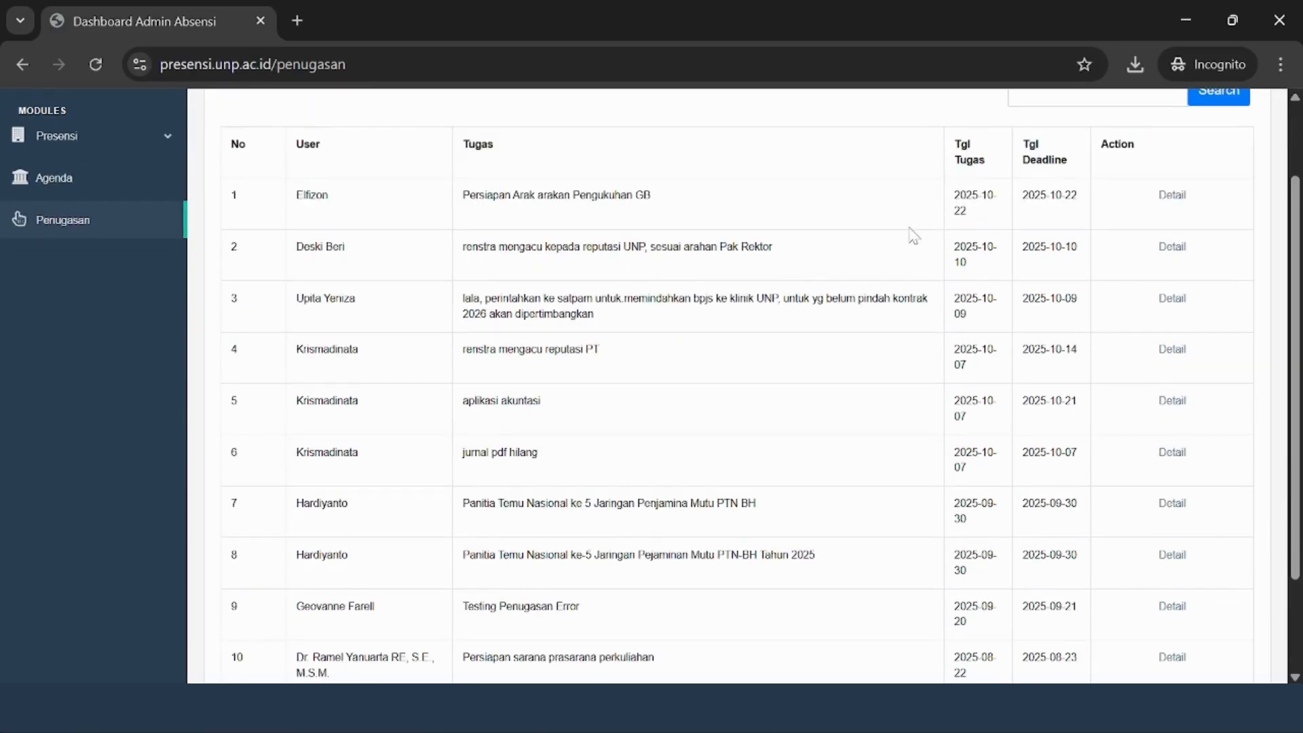
{"action": "left_click", "coordinate": [1173, 196]}
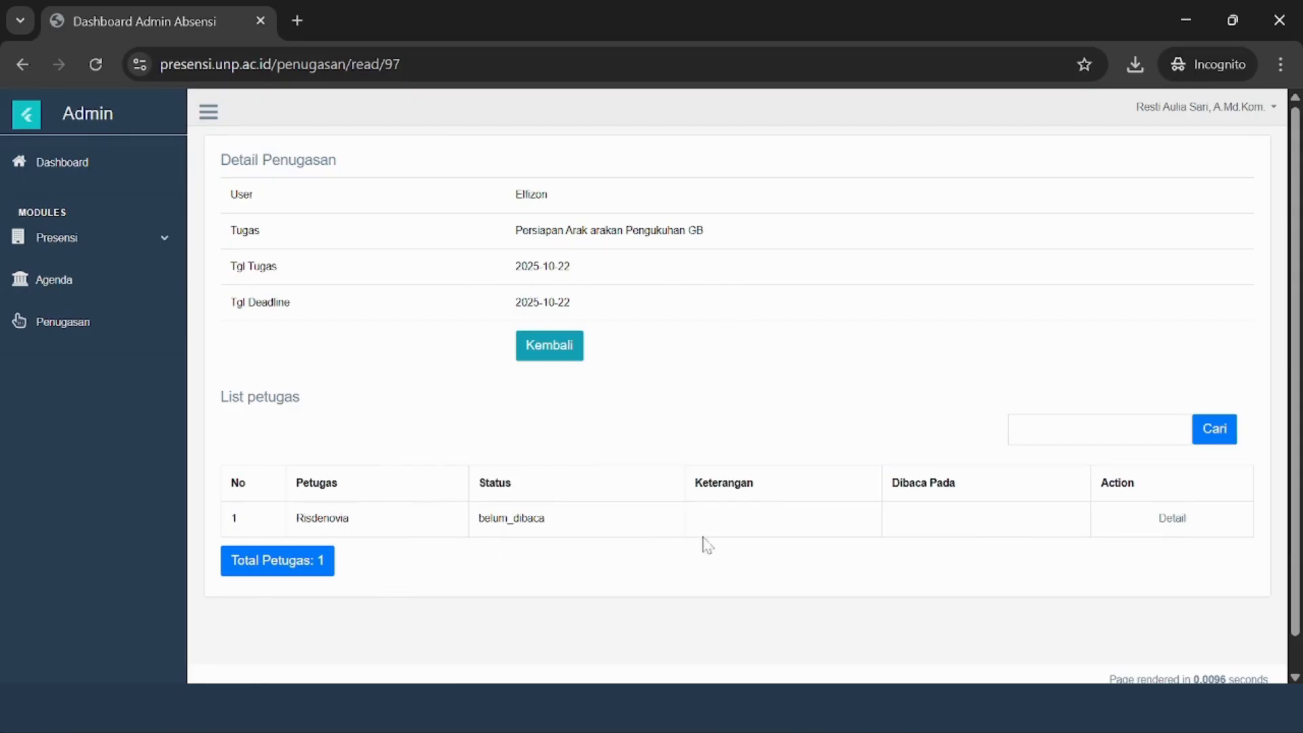
{"action": "left_click", "coordinate": [537, 349]}
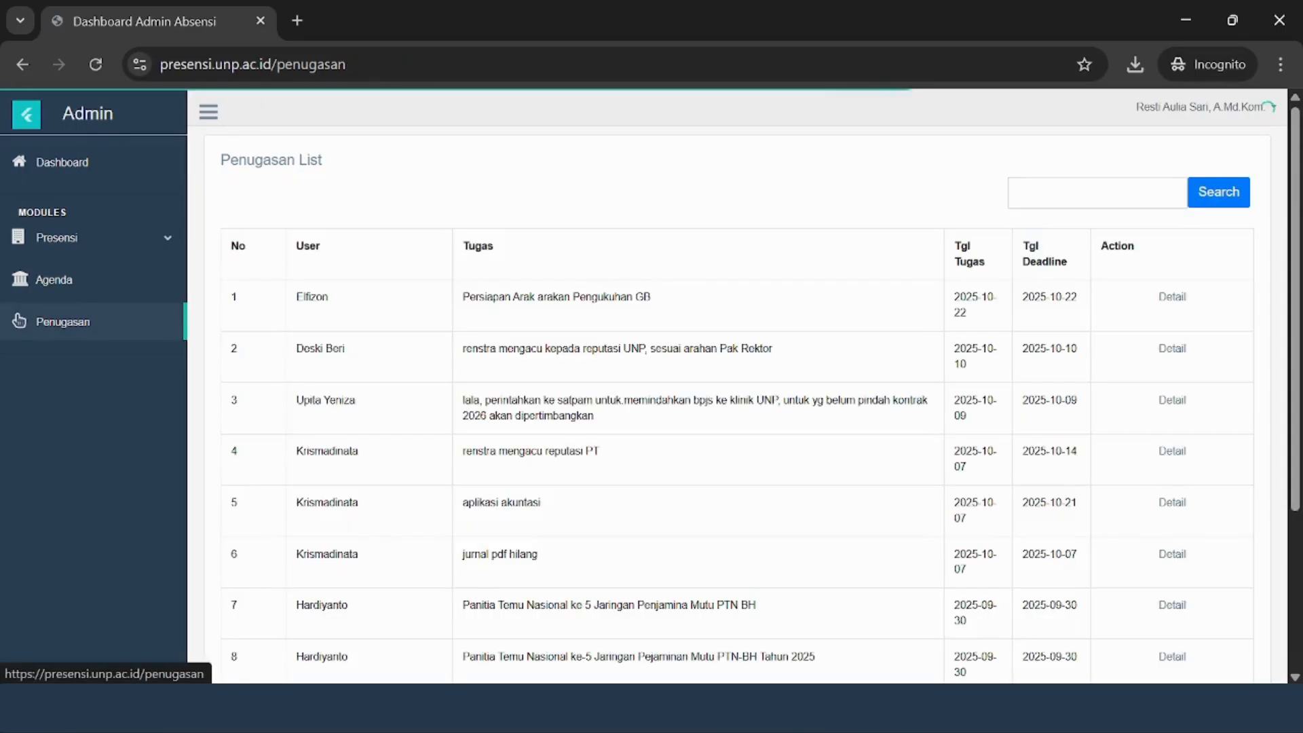
- Start a new agenda with Judul Acara "Upacara" and Tempat "Rektorat"
{"action": "left_click", "coordinate": [81, 282]}
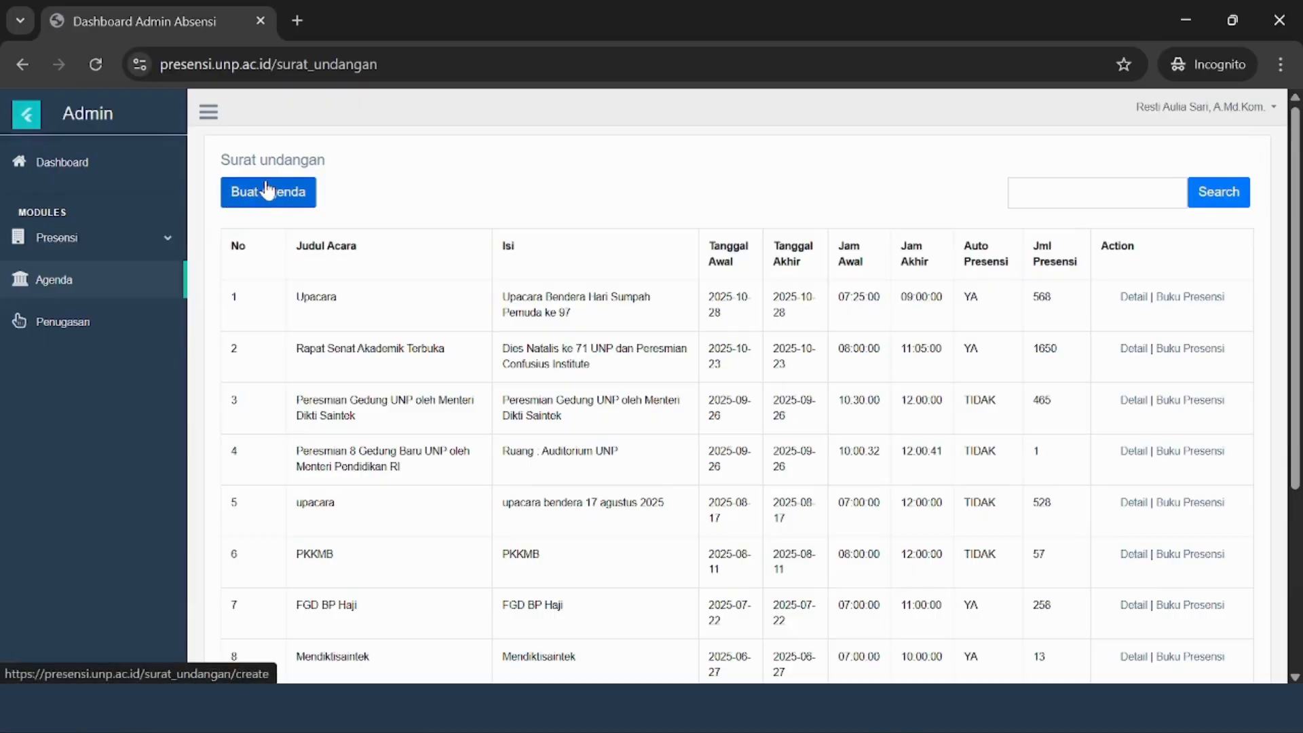
{"action": "left_click", "coordinate": [267, 191]}
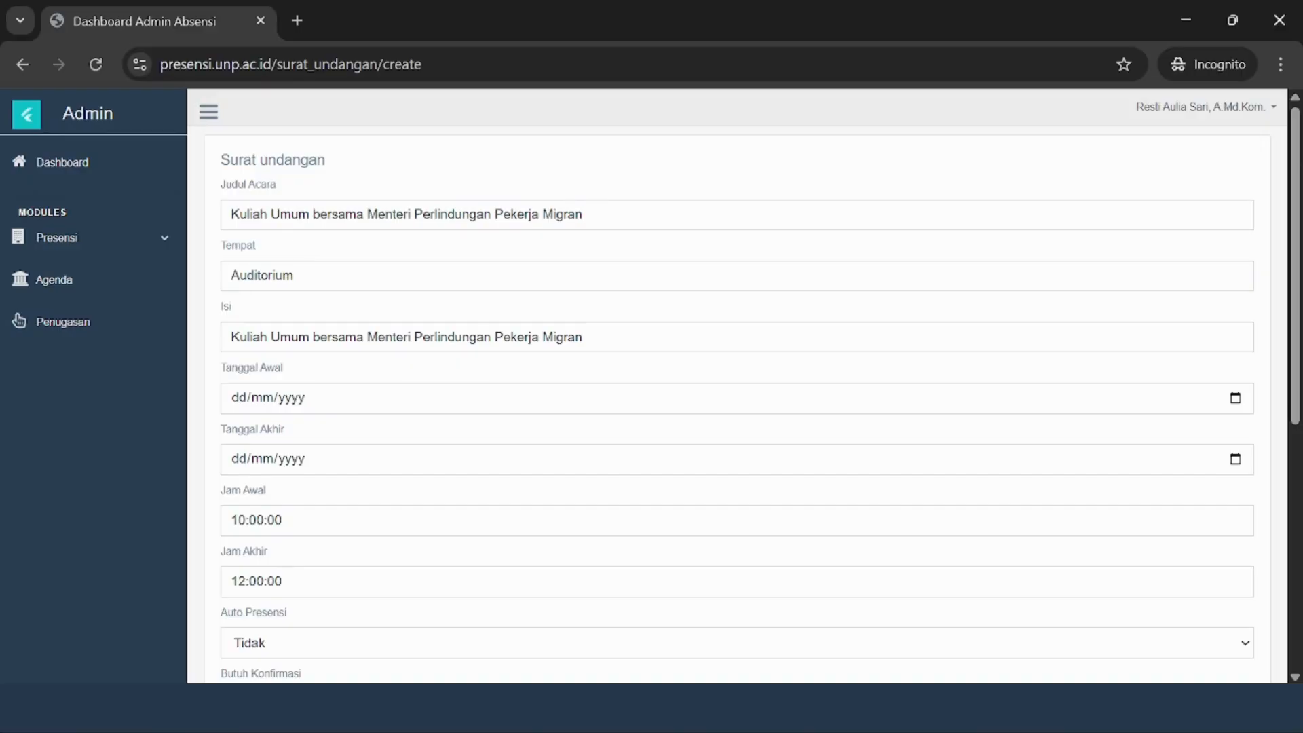
{"action": "key", "text": "ctrl+a"}
{"action": "key", "text": "BackSpace"}
{"action": "type", "text": "u"}
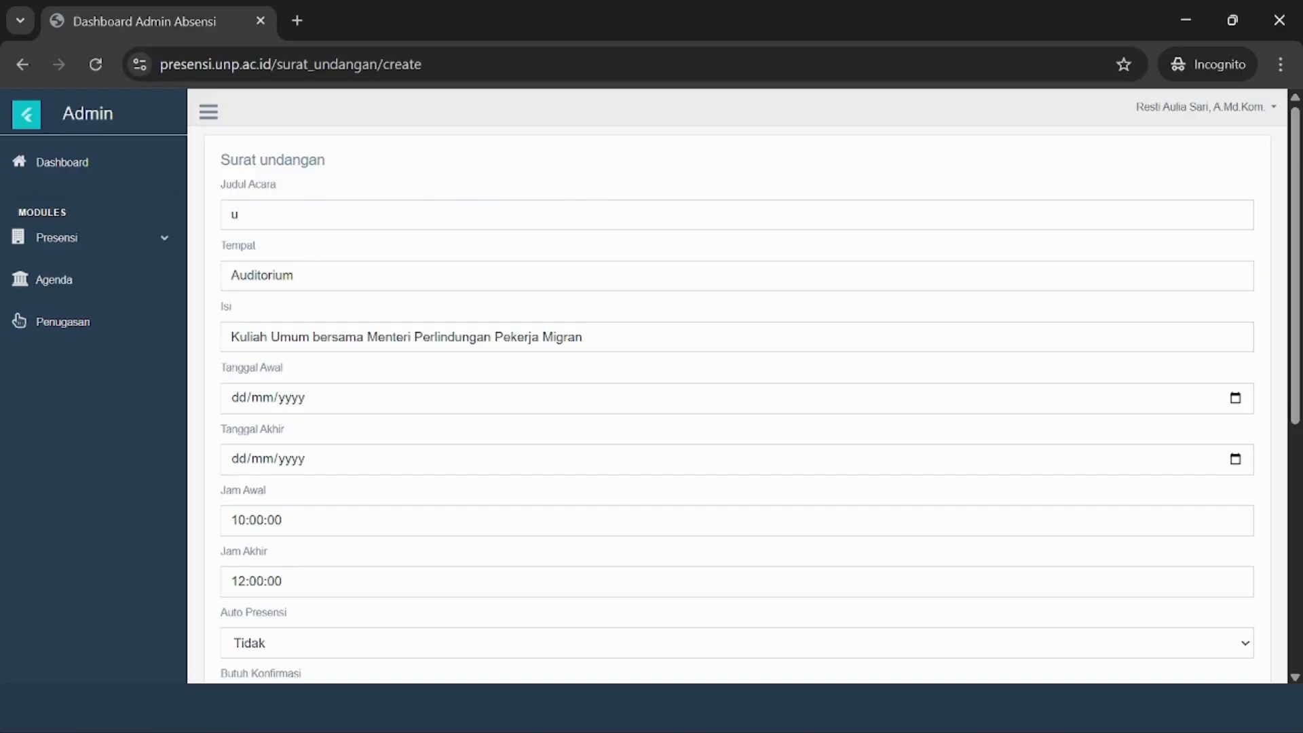
{"action": "key", "text": "BackSpace"}
{"action": "type", "text": "Upacara"}
{"action": "left_click", "coordinate": [230, 277]}
{"action": "key", "text": "ctrl+a"}
{"action": "key", "text": "BackSpace"}
{"action": "type", "text": "Rektorat"}
- Replace the agenda's Isi text with "Upacara Bendera Hari Sumpah Pemuda ke 97"
{"action": "left_click", "coordinate": [355, 337]}
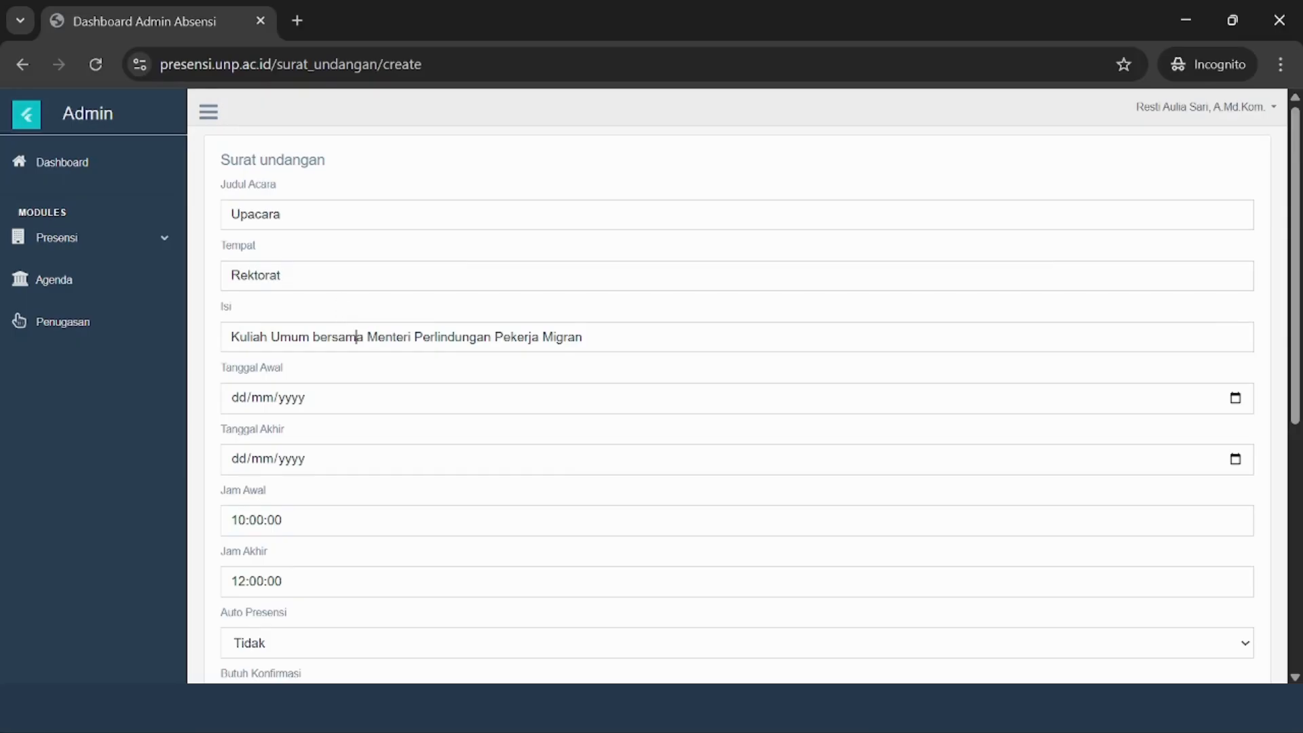
{"action": "key", "text": "ctrl+a"}
{"action": "key", "text": "BackSpace"}
{"action": "type", "text": "Upaca"}
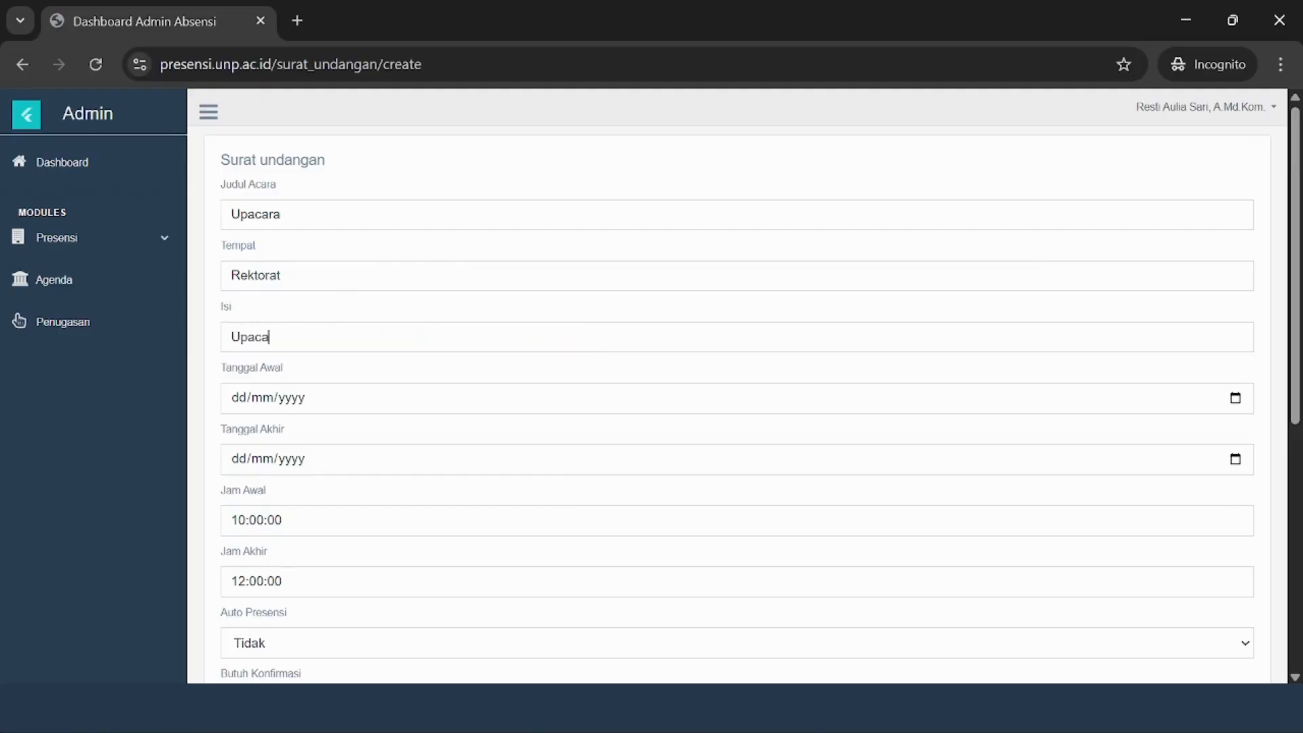
{"action": "type", "text": "ra Bendera Hari Sum"}
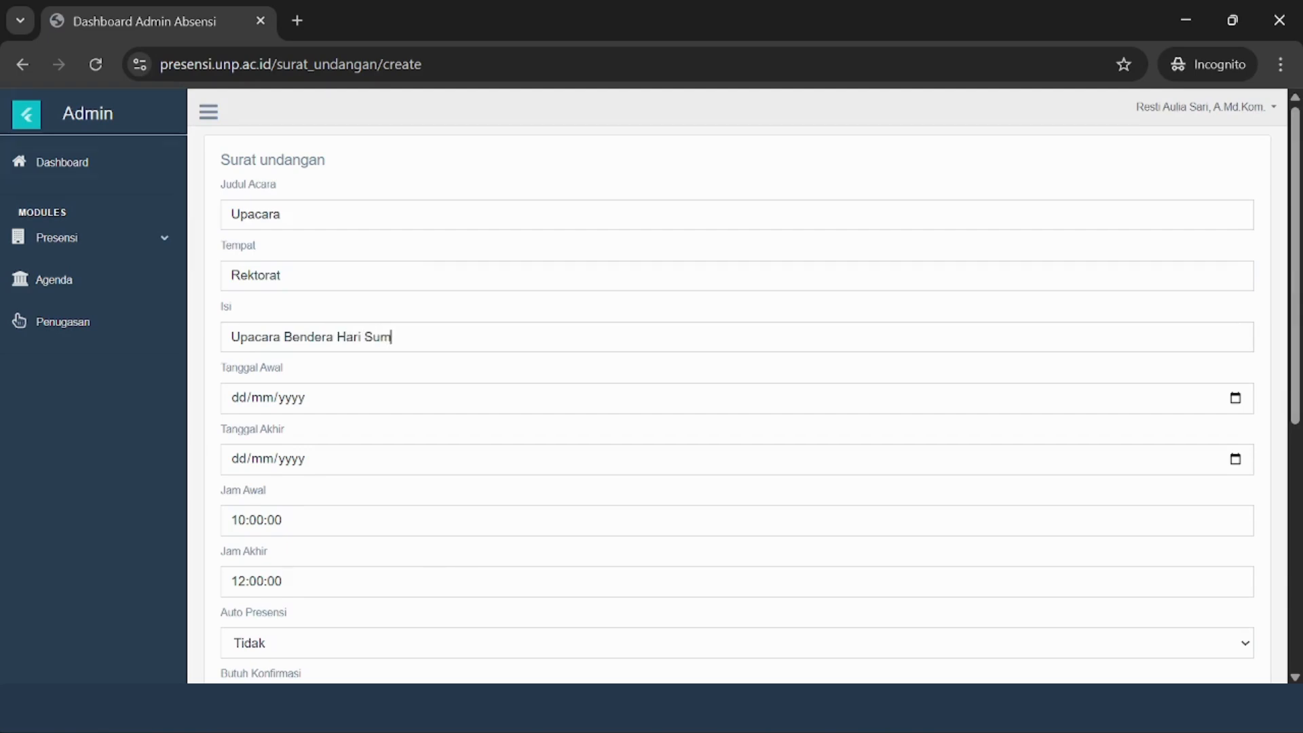
{"action": "type", "text": "pah Pemuda ke 97"}
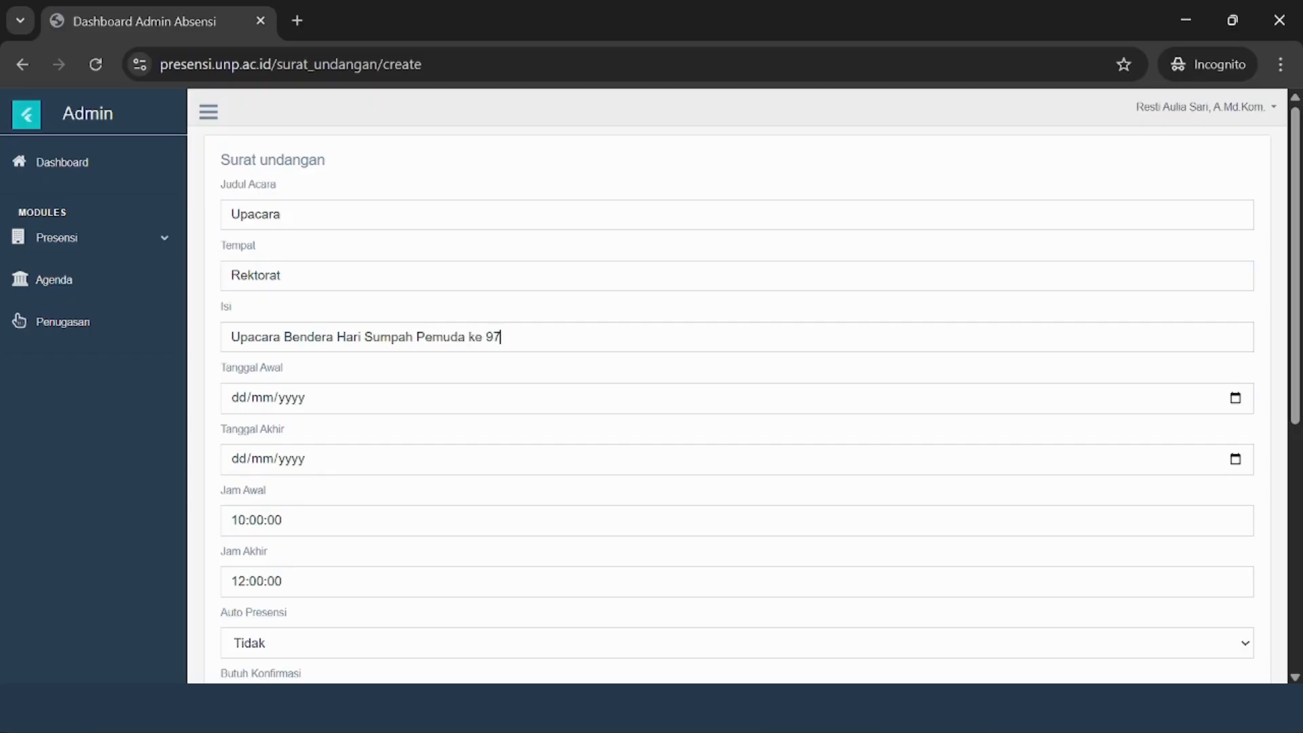
- Set both Tanggal Awal and Tanggal Akhir of the agenda to 28/10/2025
{"action": "left_click", "coordinate": [1231, 406]}
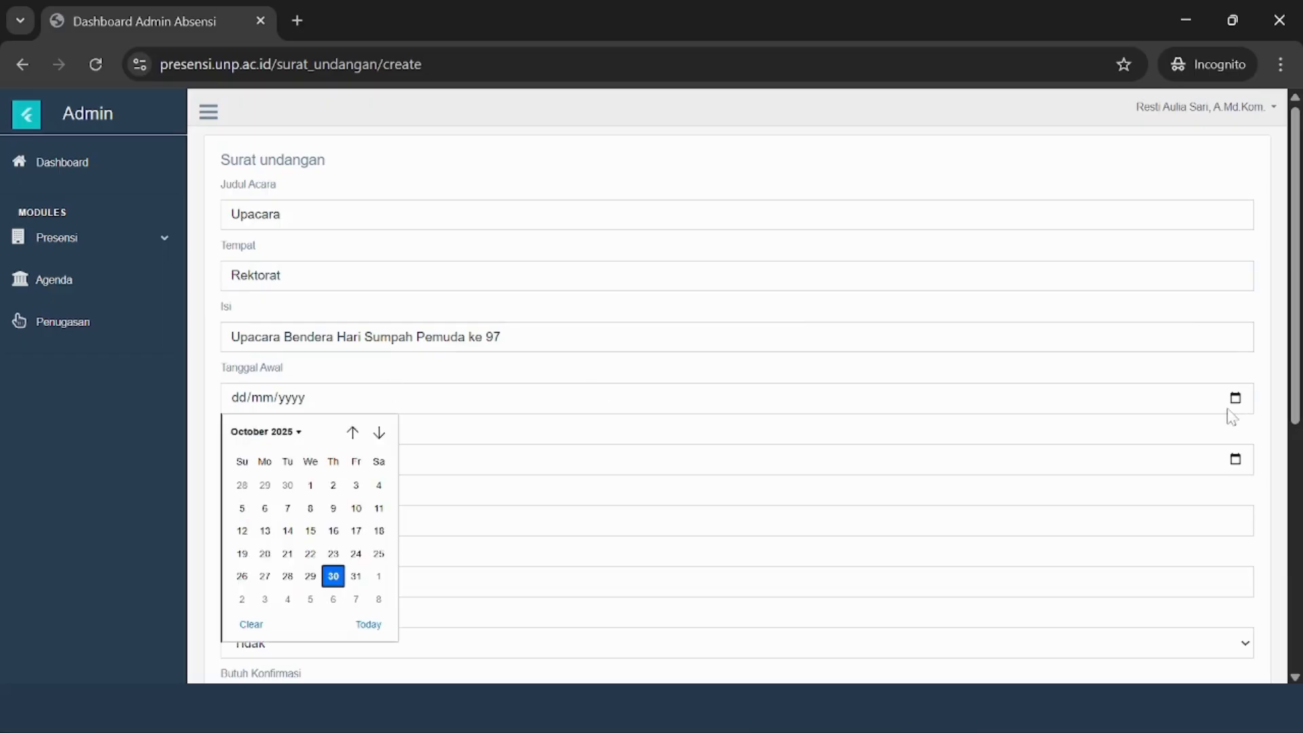
{"action": "left_click", "coordinate": [287, 576]}
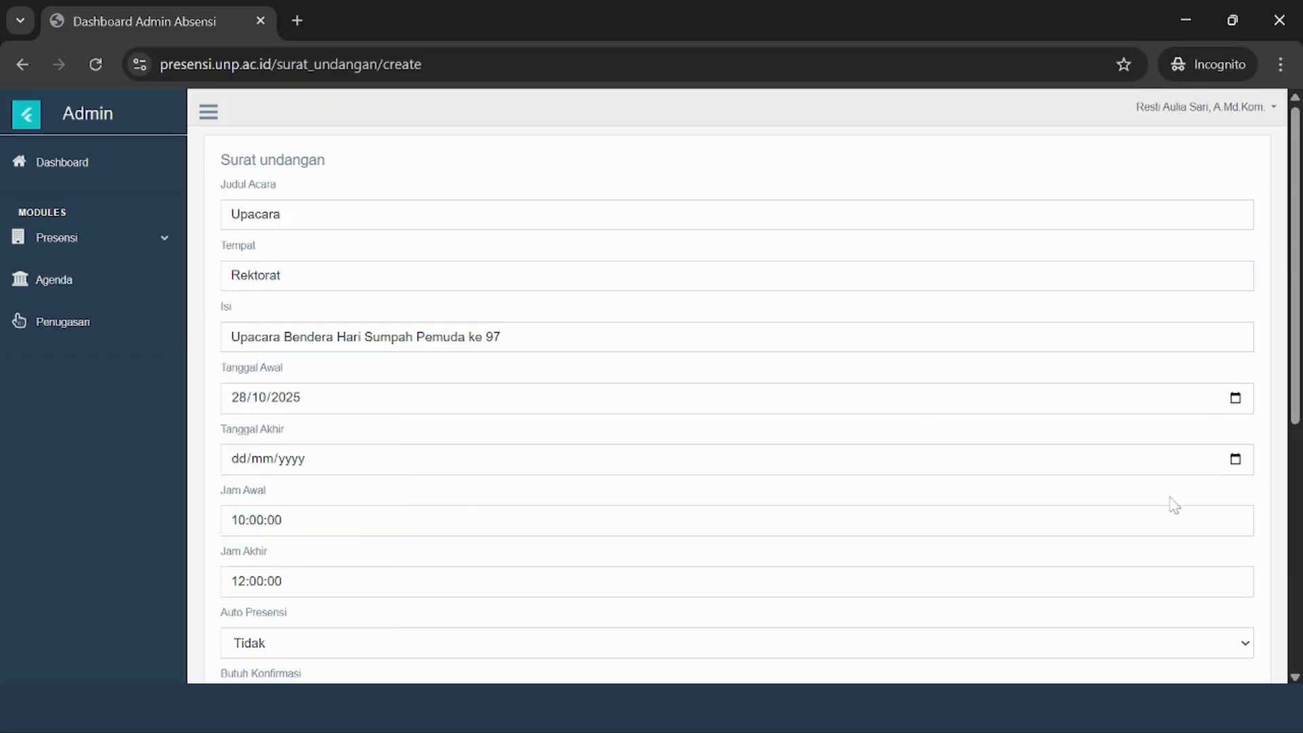
{"action": "left_click", "coordinate": [1235, 459]}
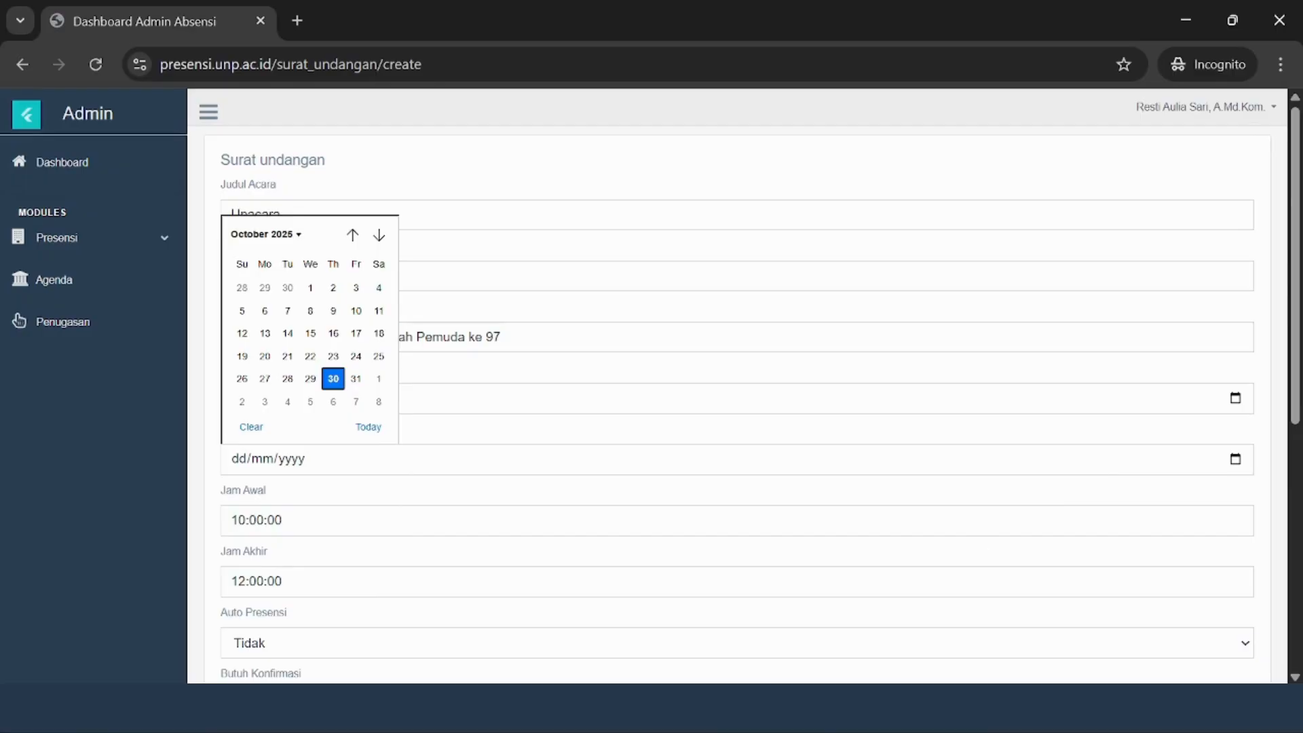
{"action": "left_click", "coordinate": [288, 379]}
- Set the agenda's Jam Awal to 07:25:00 and Jam Akhir to 09:00:00
{"action": "scroll", "coordinate": [302, 636], "scroll_direction": "down", "scroll_amount": 1}
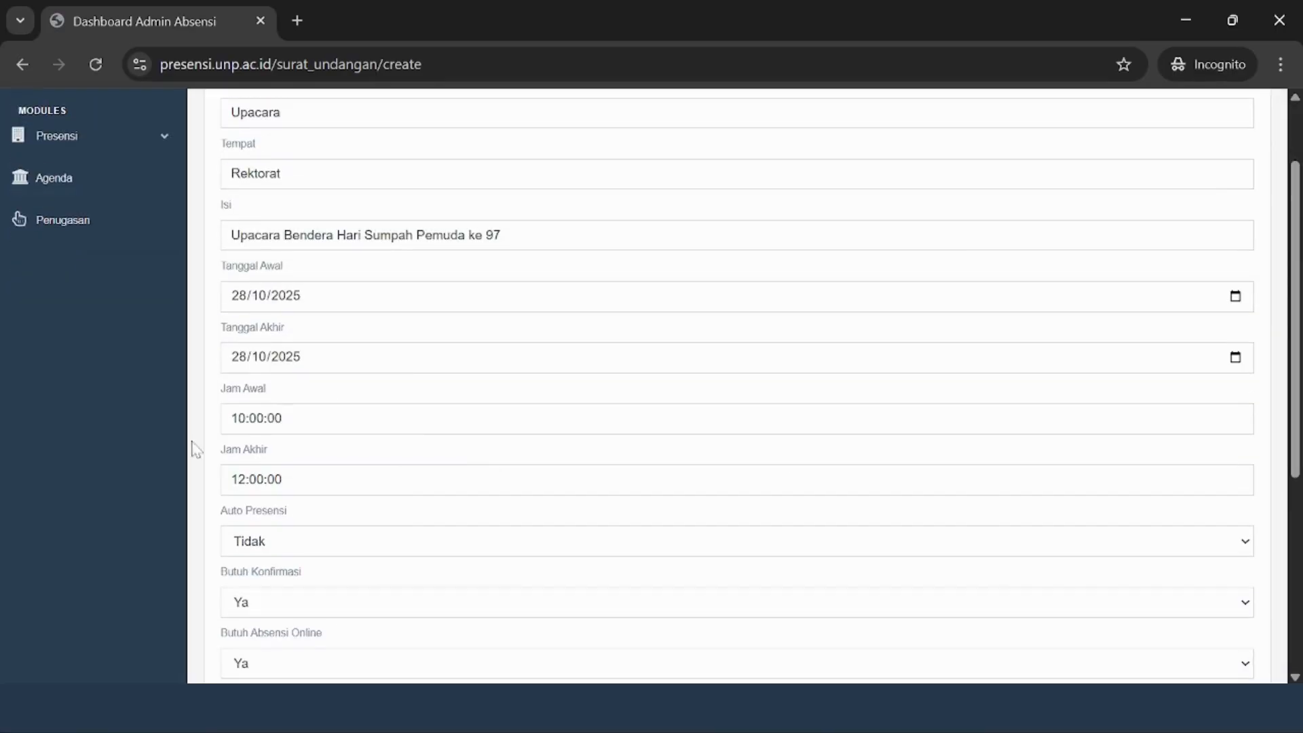
{"action": "left_click", "coordinate": [245, 418]}
{"action": "key", "text": "BackSpace"}
{"action": "key", "text": "BackSpace"}
{"action": "type", "text": "08"}
{"action": "key", "text": "BackSpace"}
{"action": "key", "text": "BackSpace"}
{"action": "type", "text": "07"}
{"action": "key", "text": "BackSpace"}
{"action": "key", "text": "BackSpace"}
{"action": "type", "text": "25"}
{"action": "left_click", "coordinate": [247, 480]}
{"action": "key", "text": "BackSpace"}
{"action": "key", "text": "BackSpace"}
{"action": "key", "text": "BackSpace"}
{"action": "type", "text": "09:"}
- Choose Ya for both Auto Presensi and Butuh Konfirmasi on the agenda
{"action": "scroll", "coordinate": [282, 551], "scroll_direction": "down", "scroll_amount": 3}
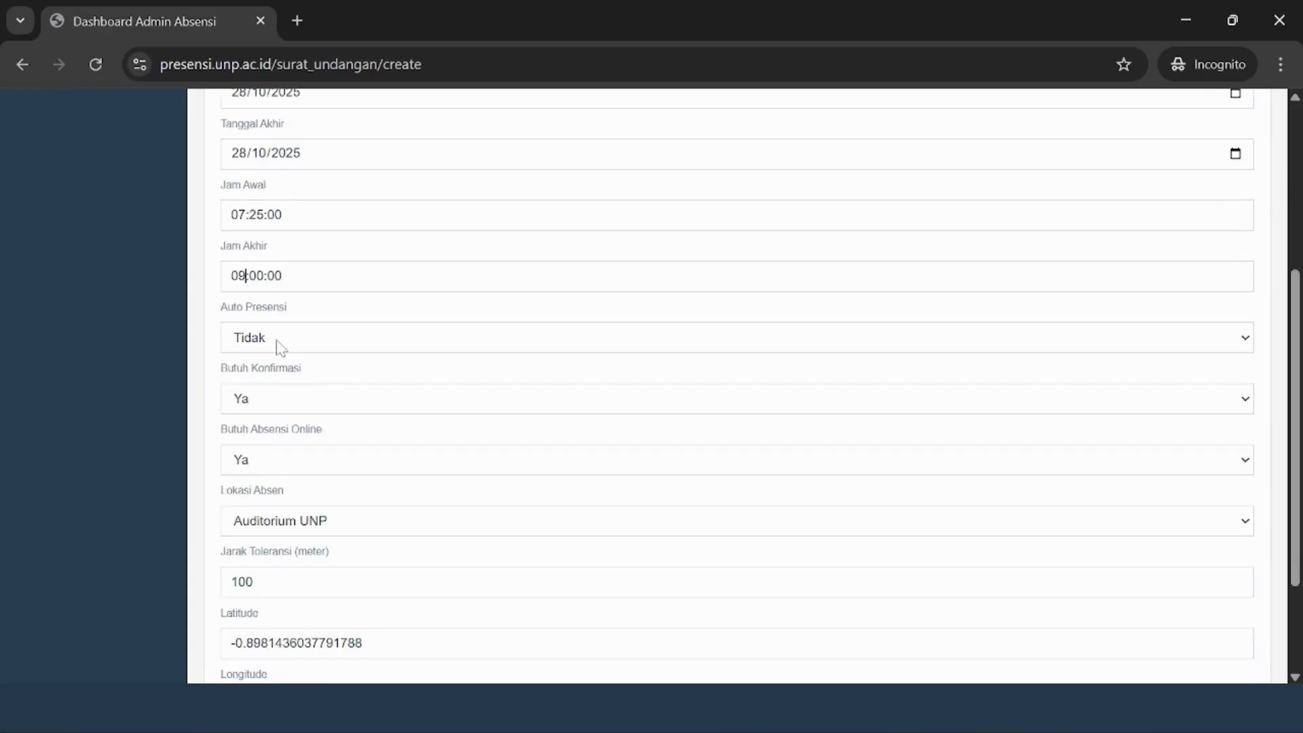
{"action": "left_click", "coordinate": [281, 346]}
{"action": "left_click", "coordinate": [299, 391]}
{"action": "left_click", "coordinate": [329, 406]}
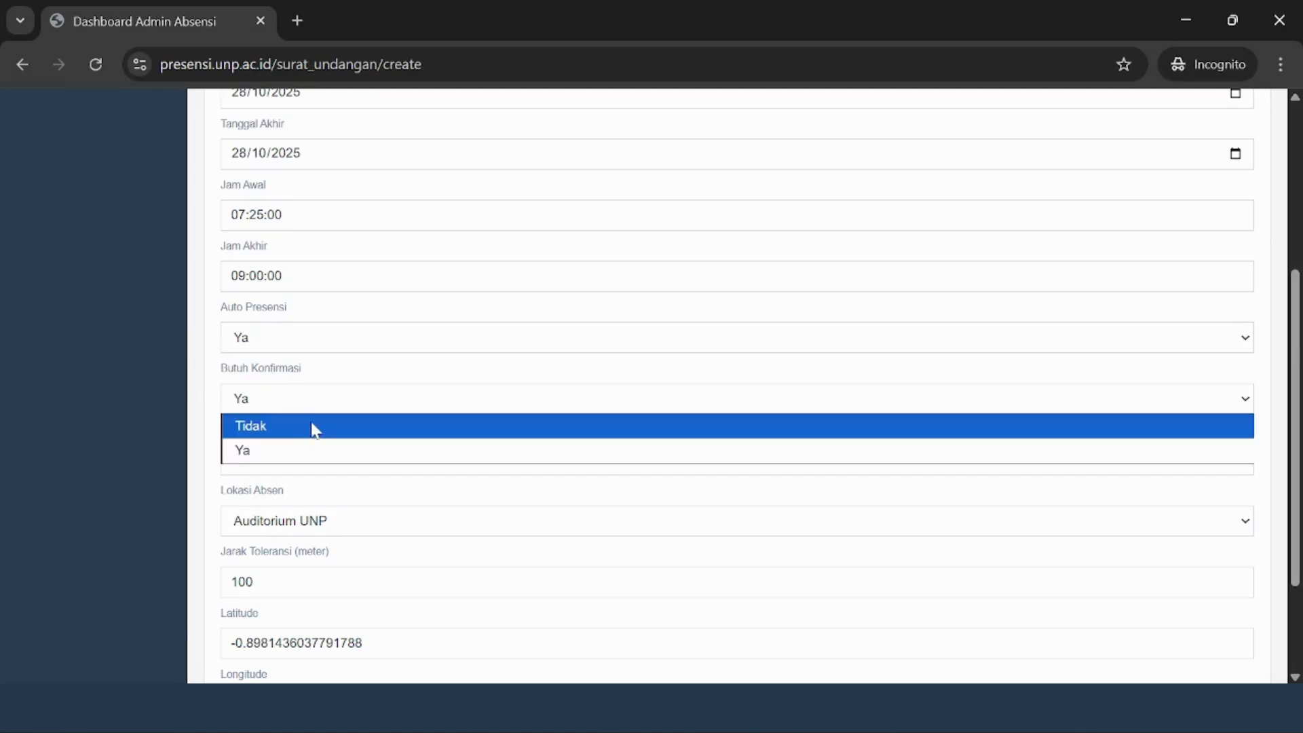
{"action": "left_click", "coordinate": [305, 451]}
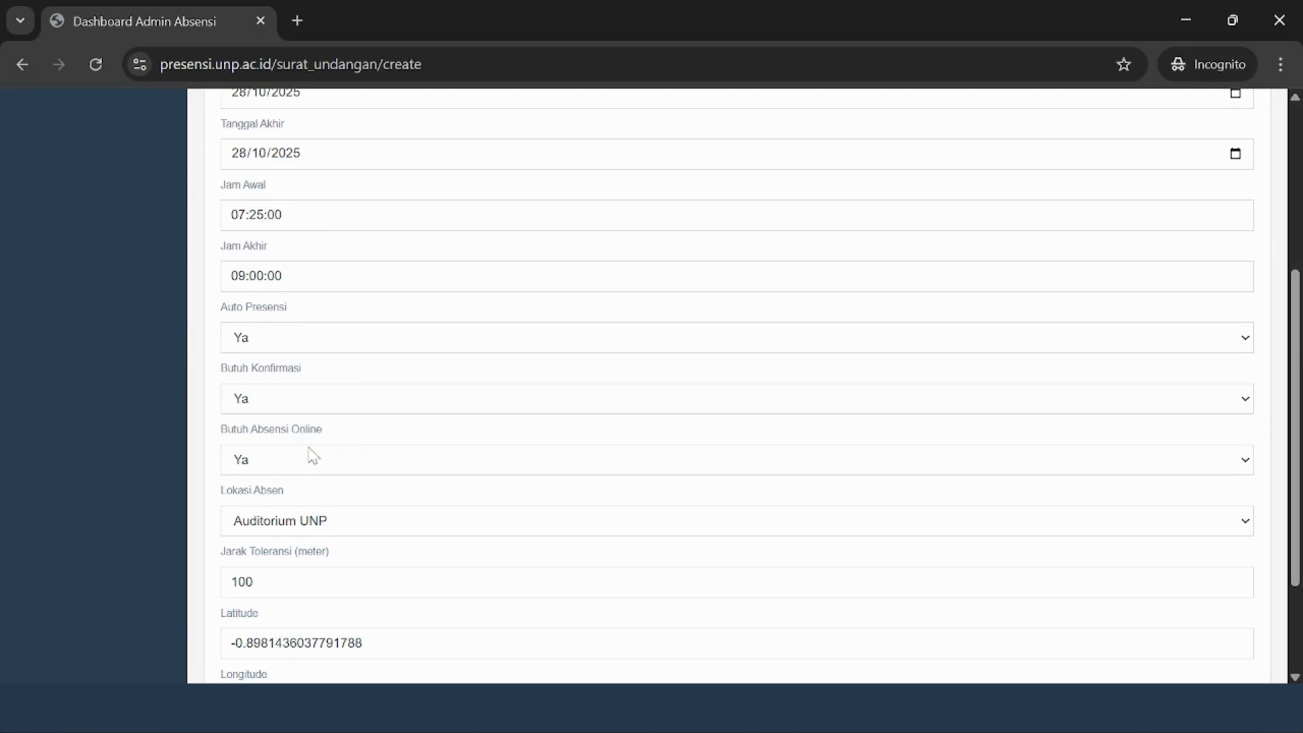
- Set the agenda's Lokasi Absen to Gedung Rektorat Baru and create the agenda
{"action": "scroll", "coordinate": [300, 544], "scroll_direction": "down", "scroll_amount": 2}
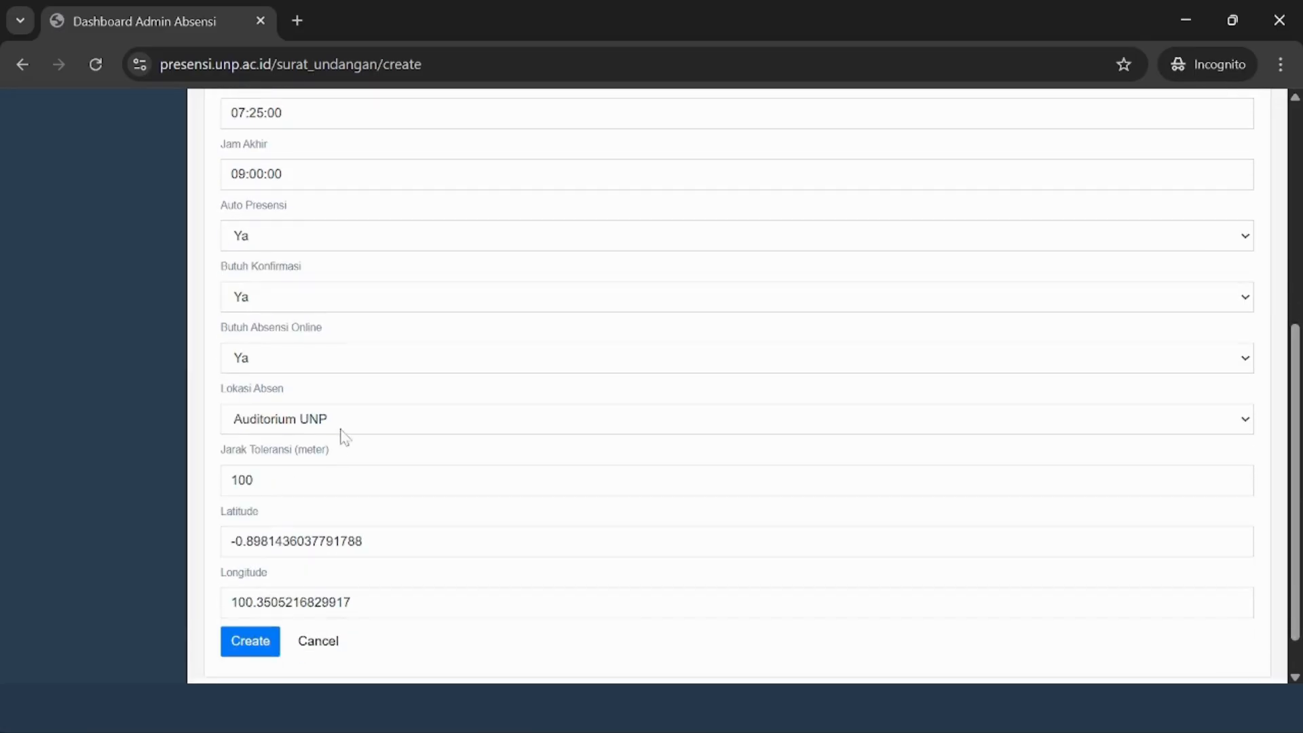
{"action": "left_click", "coordinate": [348, 424]}
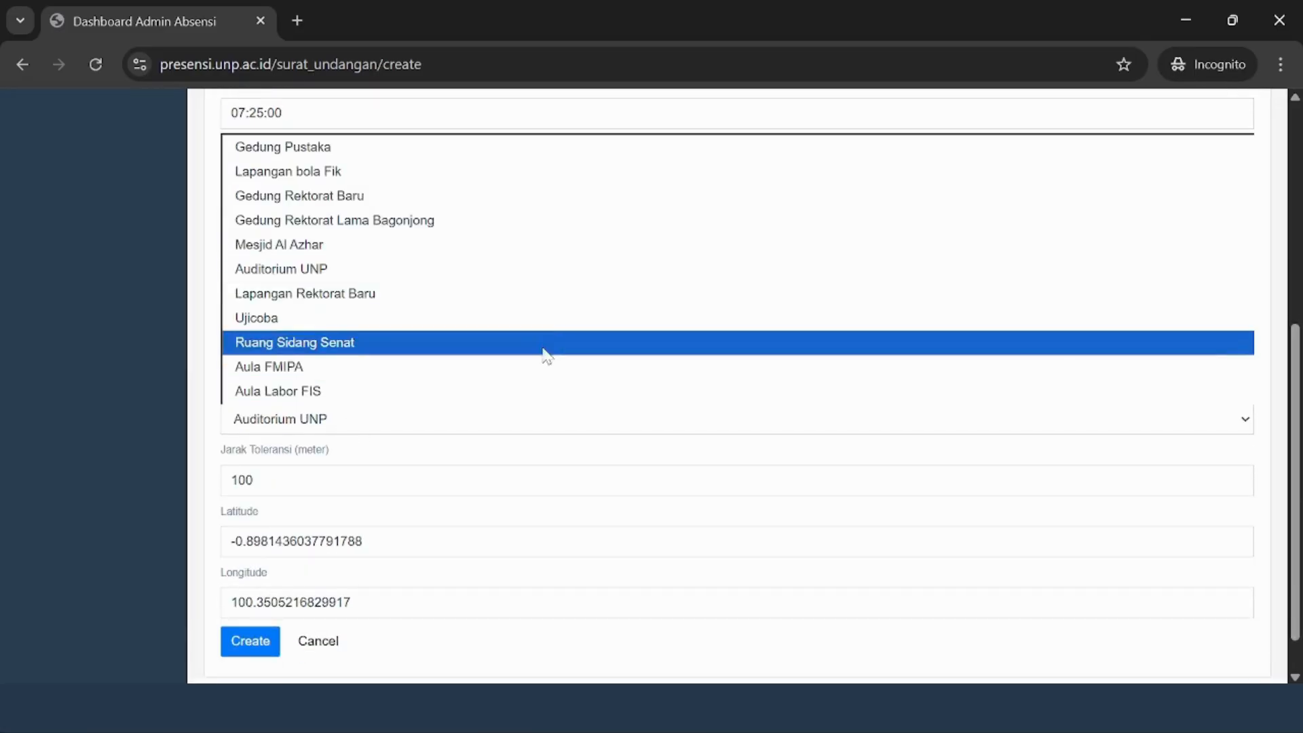
{"action": "left_click", "coordinate": [364, 199]}
{"action": "scroll", "coordinate": [302, 513], "scroll_direction": "down", "scroll_amount": 1}
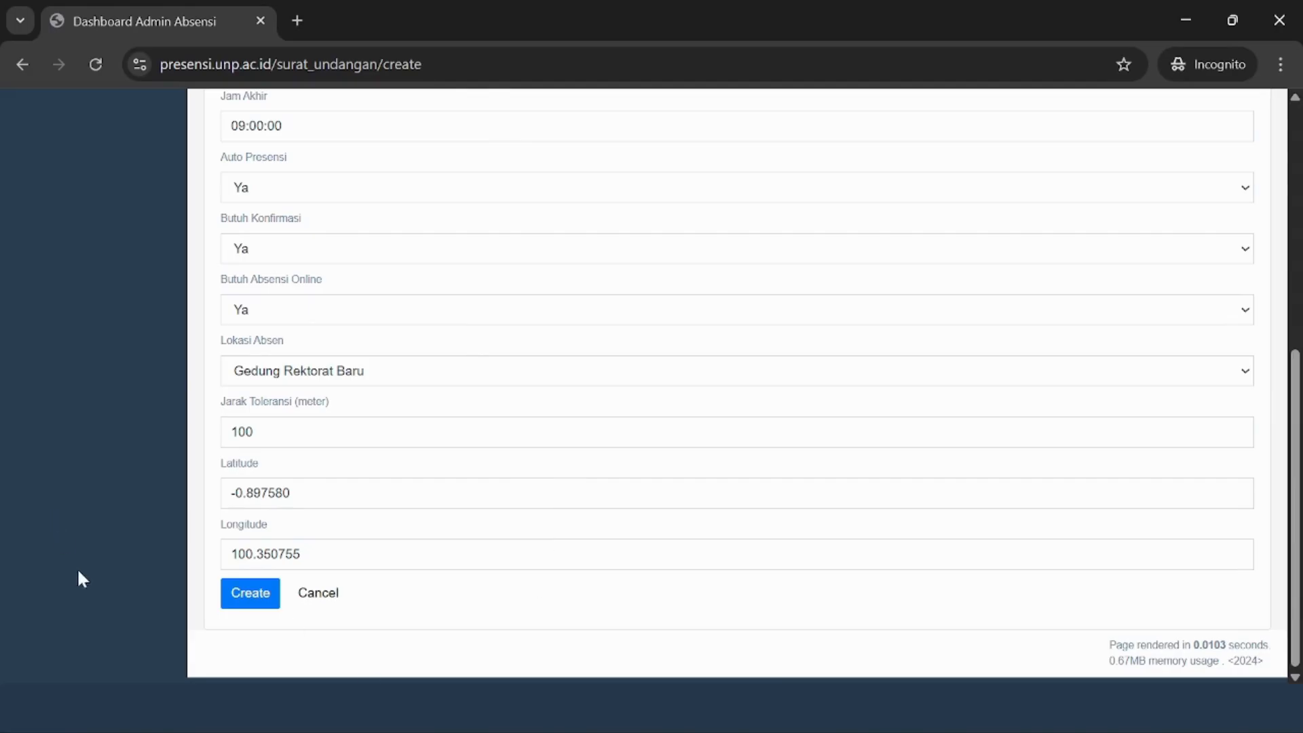
{"action": "left_click", "coordinate": [259, 602]}
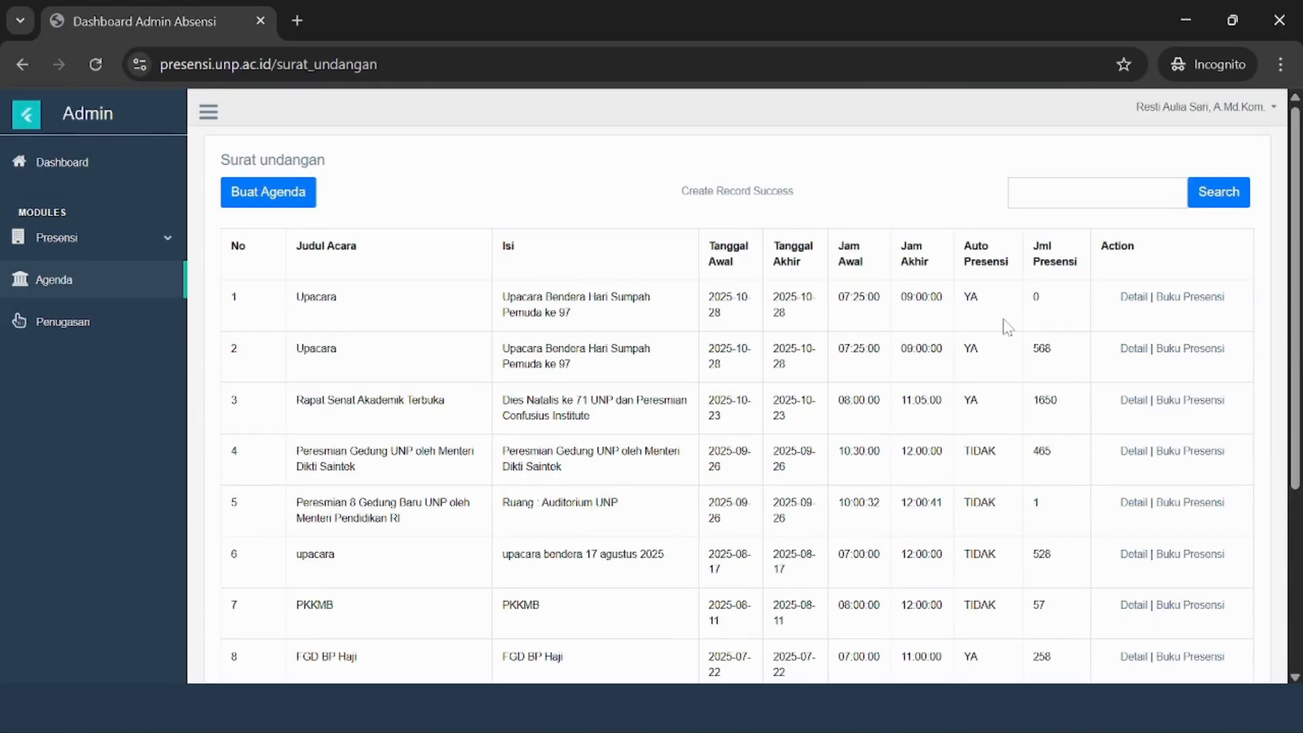
- Review the details of the newly created Upacara agenda and return to the agenda list
{"action": "left_click", "coordinate": [1133, 297]}
{"action": "scroll", "coordinate": [679, 326], "scroll_direction": "down", "scroll_amount": 5}
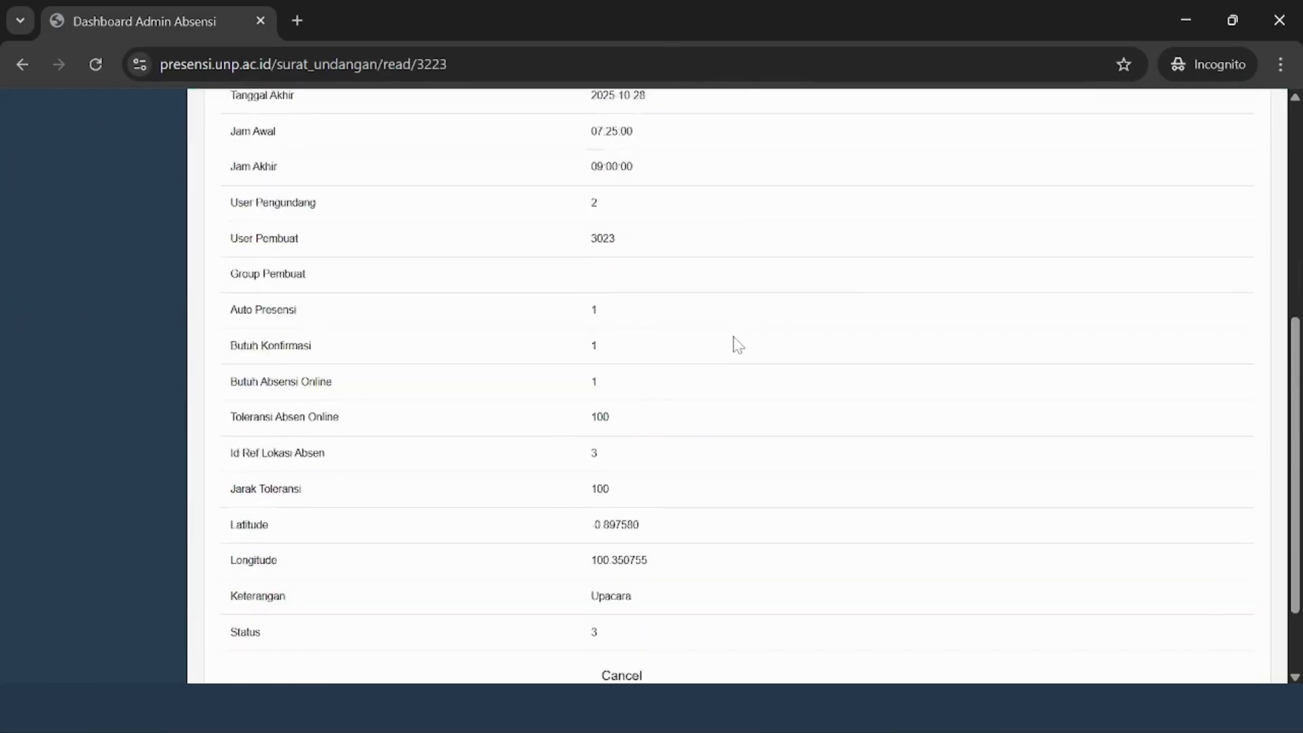
{"action": "scroll", "coordinate": [738, 346], "scroll_direction": "down", "scroll_amount": 2}
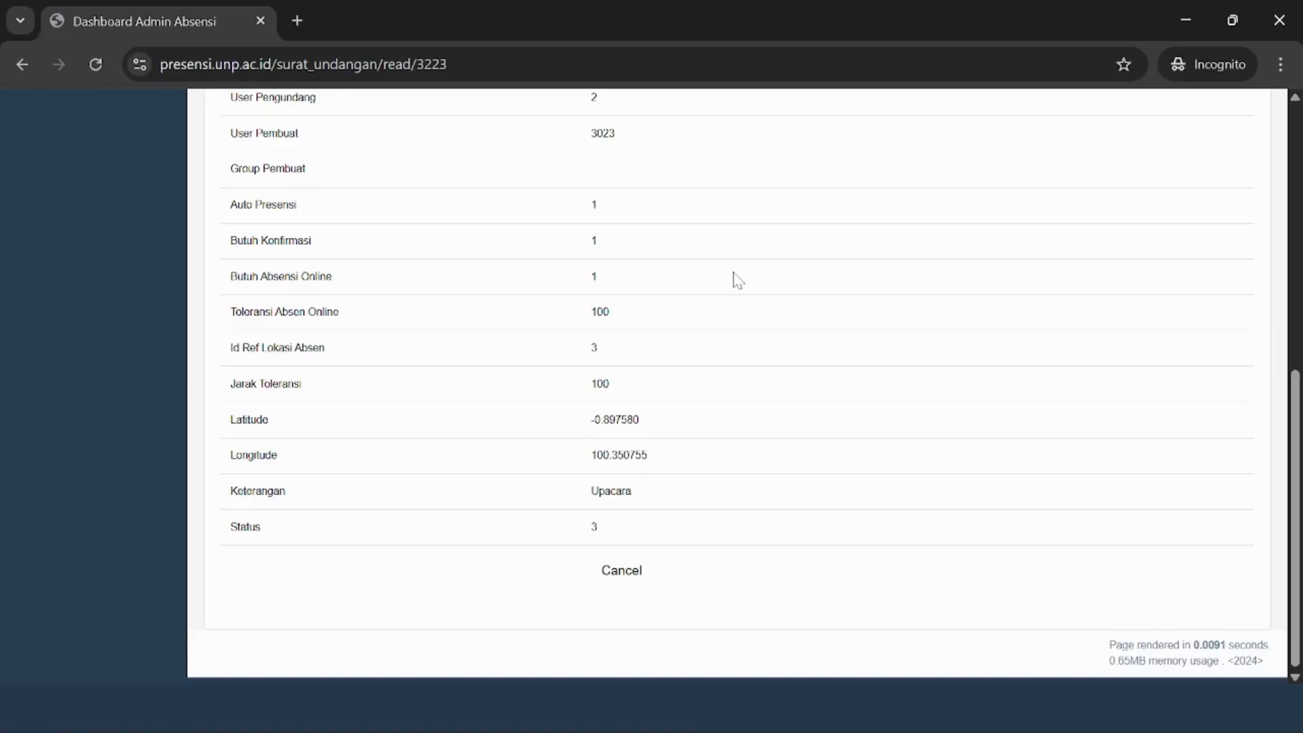
{"action": "left_click", "coordinate": [622, 570]}
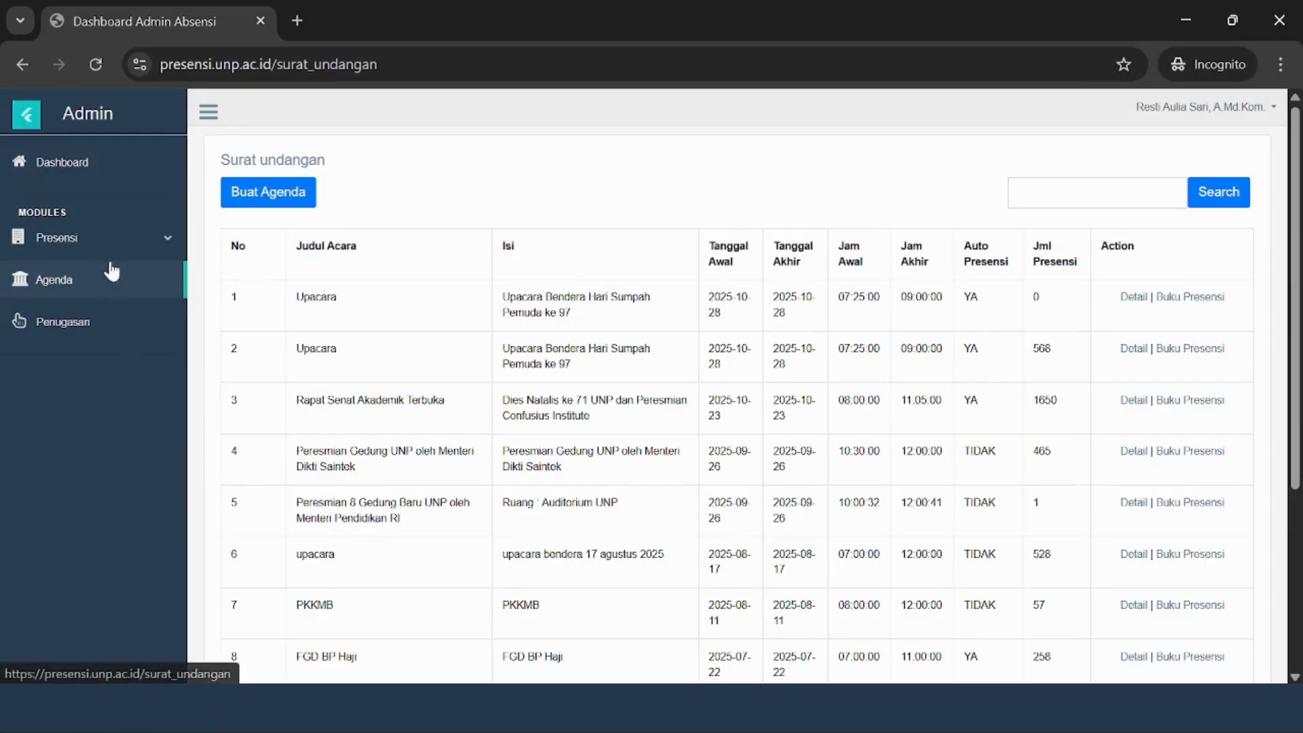
- Open the location mapping list in the Presensi module
{"action": "left_click", "coordinate": [87, 234]}
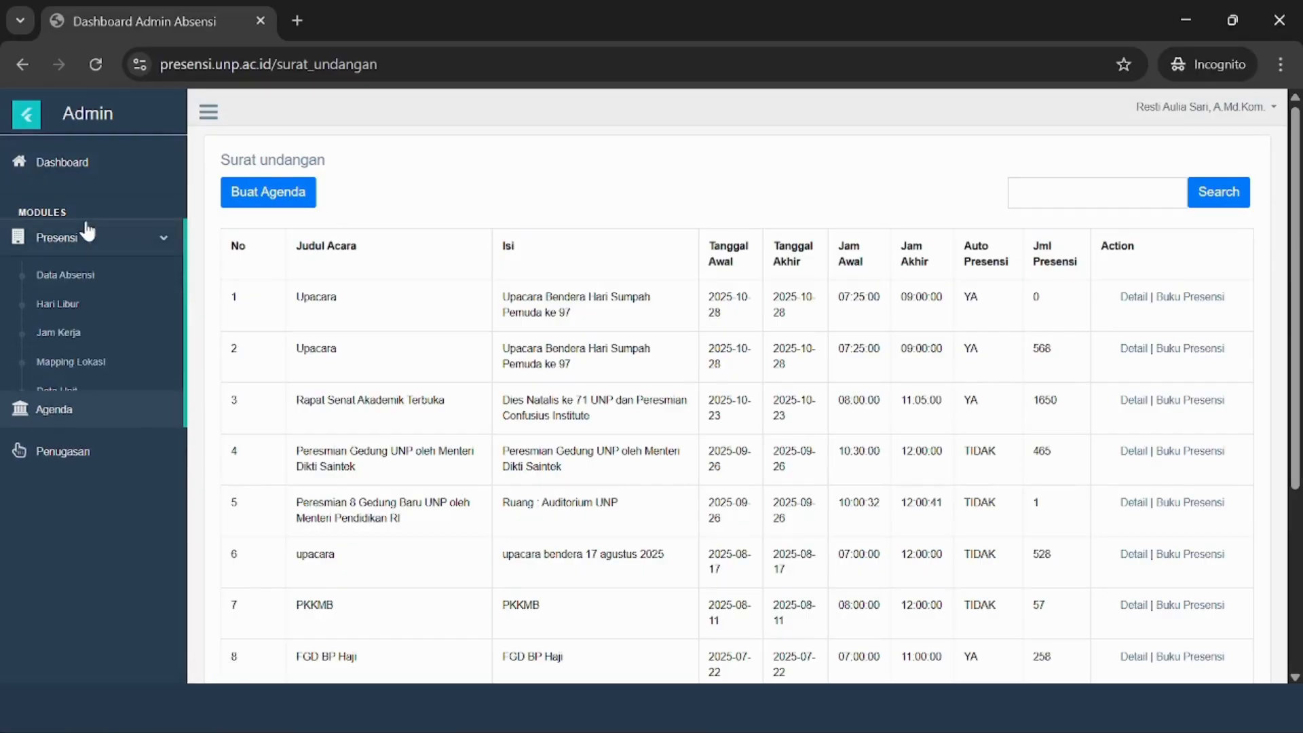
{"action": "left_click", "coordinate": [65, 366]}
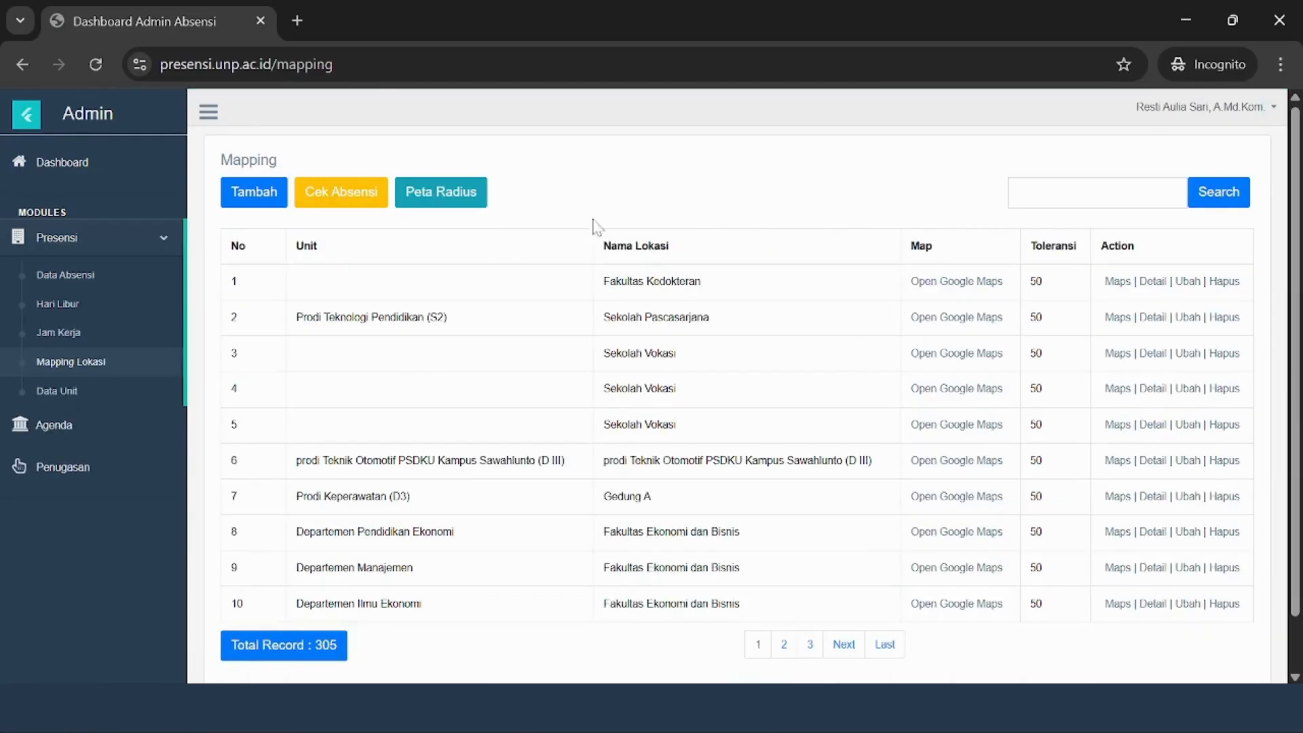